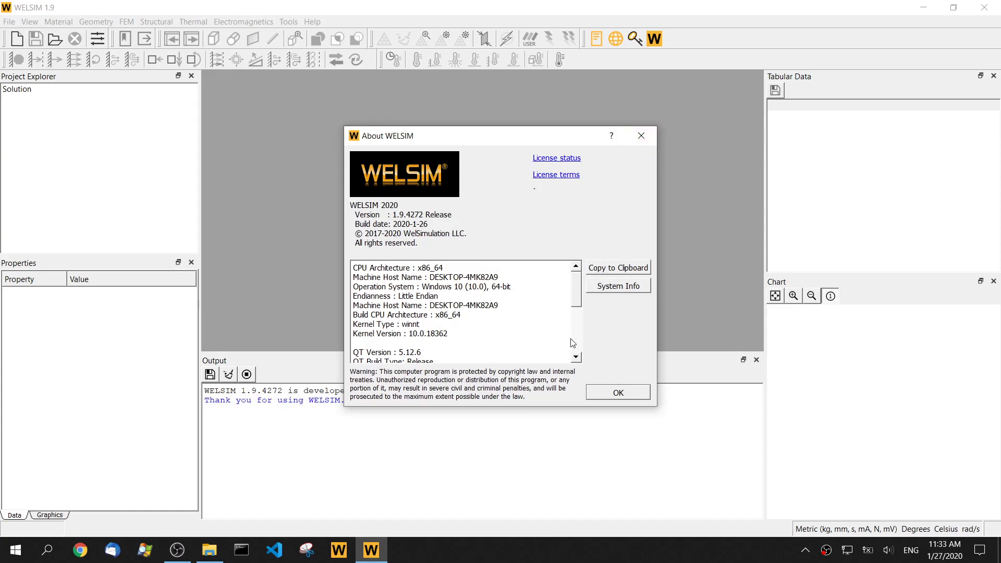
Close the About WELSIM dialog showing version 1.9.4272
left_click(619, 395)
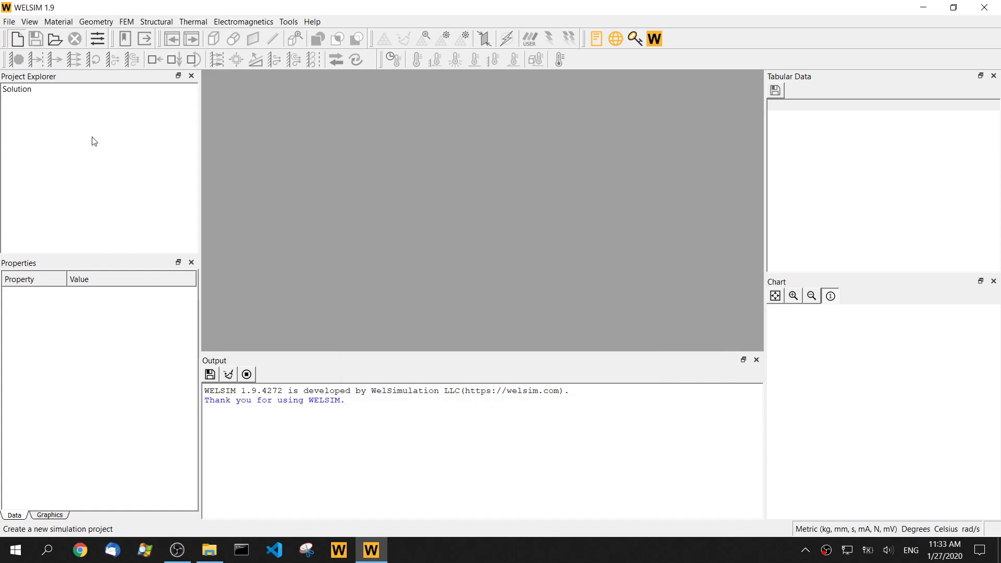
Create a new project, add a material and open its property editor
key("ctrl+n")
left_click(125, 39)
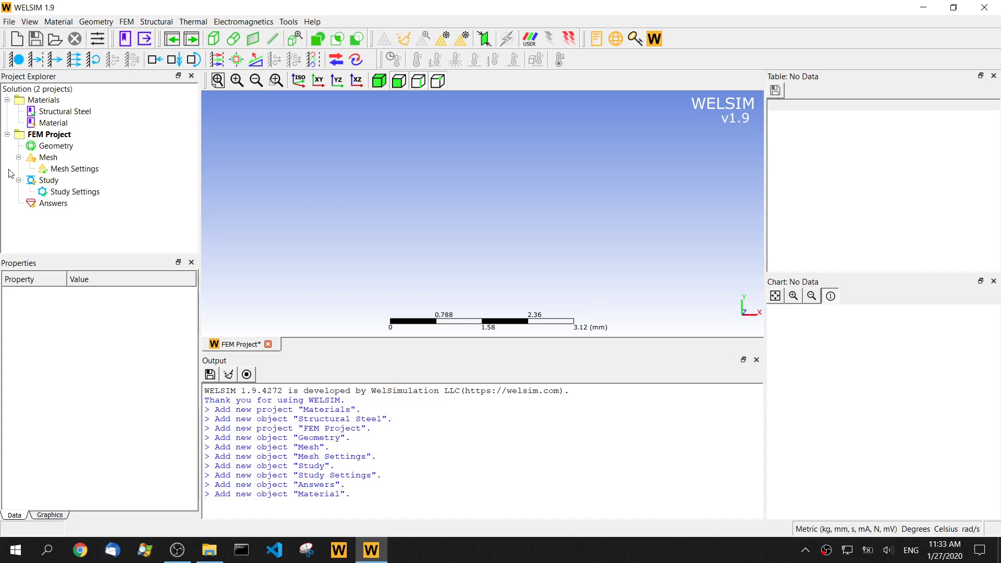
double_click(59, 125)
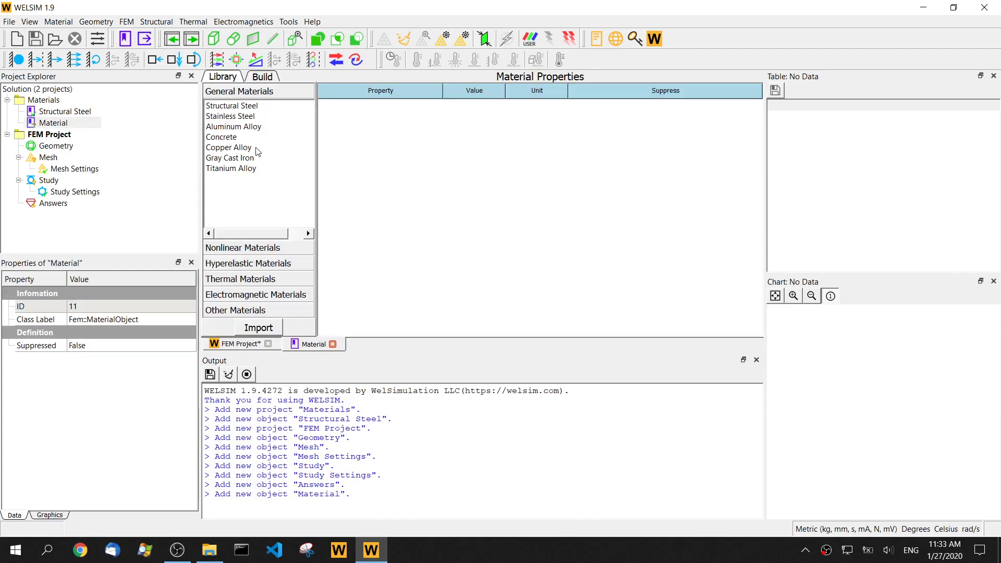
Add the Ogden 3rd Order hyperelastic model to the new material
left_click(263, 77)
left_click(250, 248)
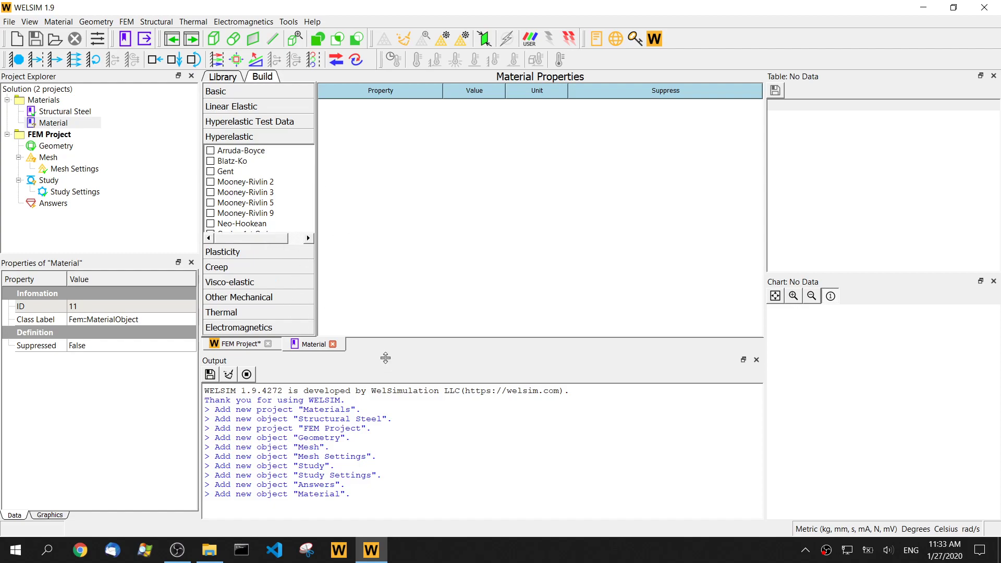
left_click_drag(385, 354, 386, 437)
left_click(247, 234)
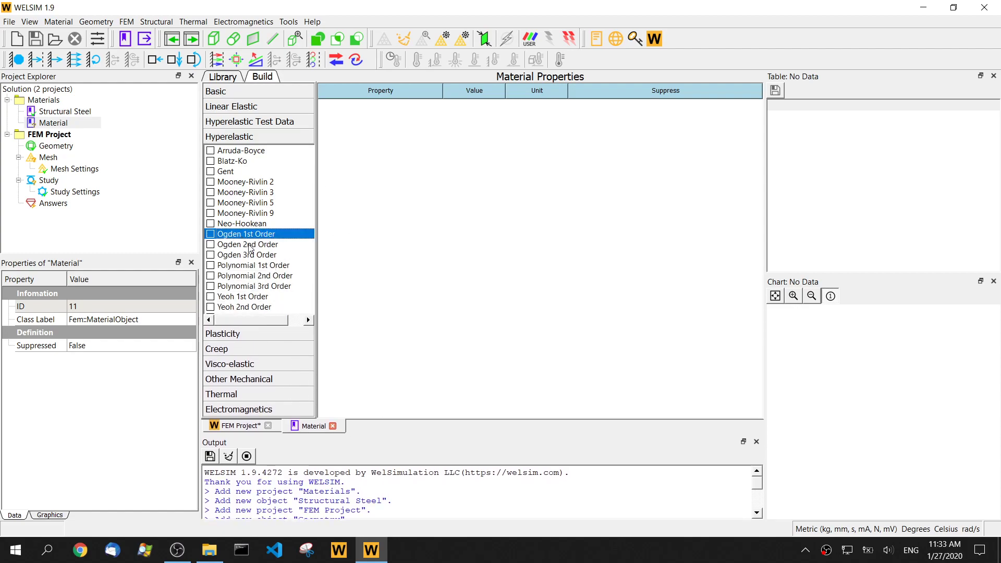
left_click(252, 247)
left_click(254, 256)
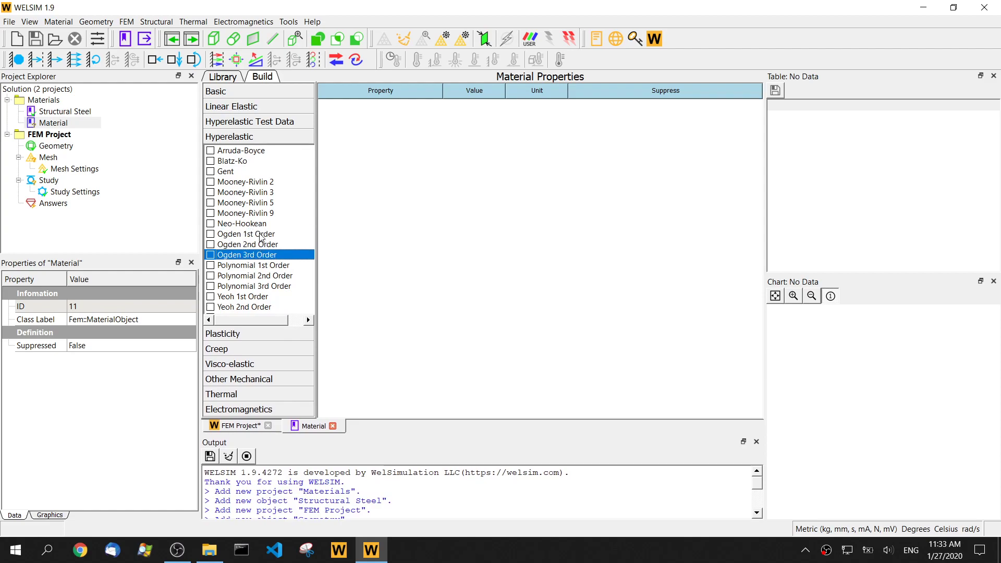
left_click(261, 236)
left_click(266, 245)
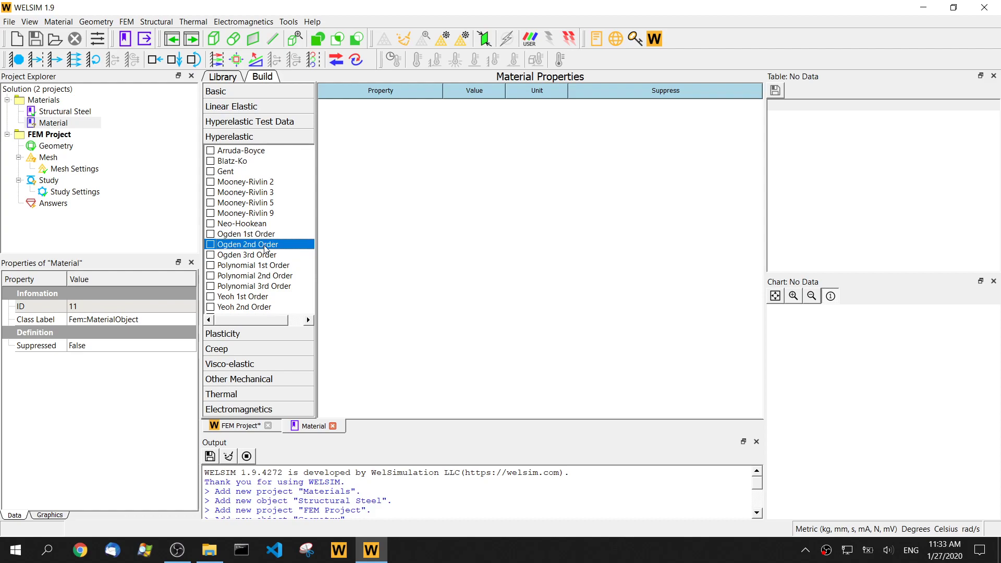
left_click(269, 256)
left_click(210, 255)
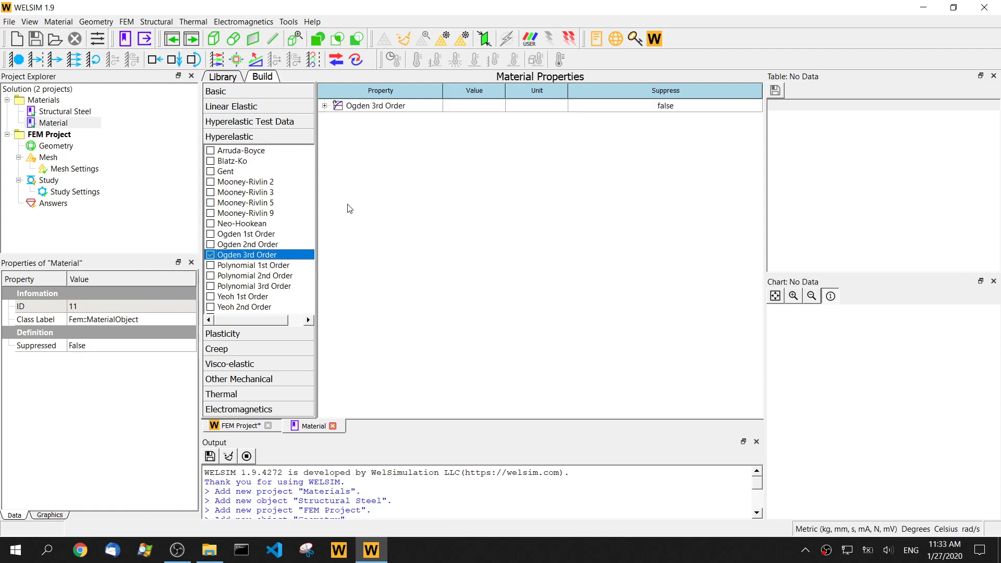
Expand the Ogden 3rd Order constants and enter Mu1 = 0.69 MPa and A1 = 1.3
left_click(325, 106)
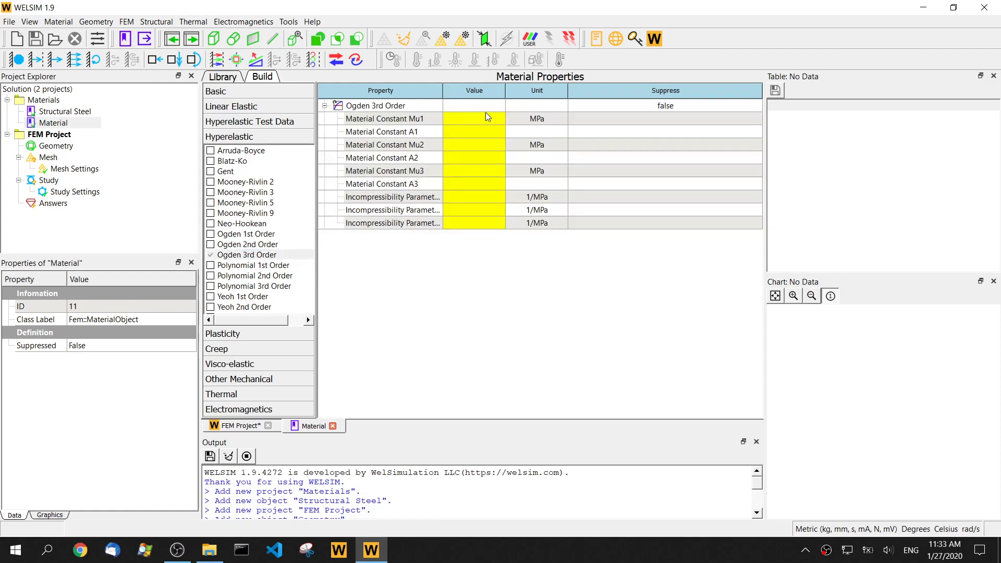
left_click_drag(443, 88, 472, 89)
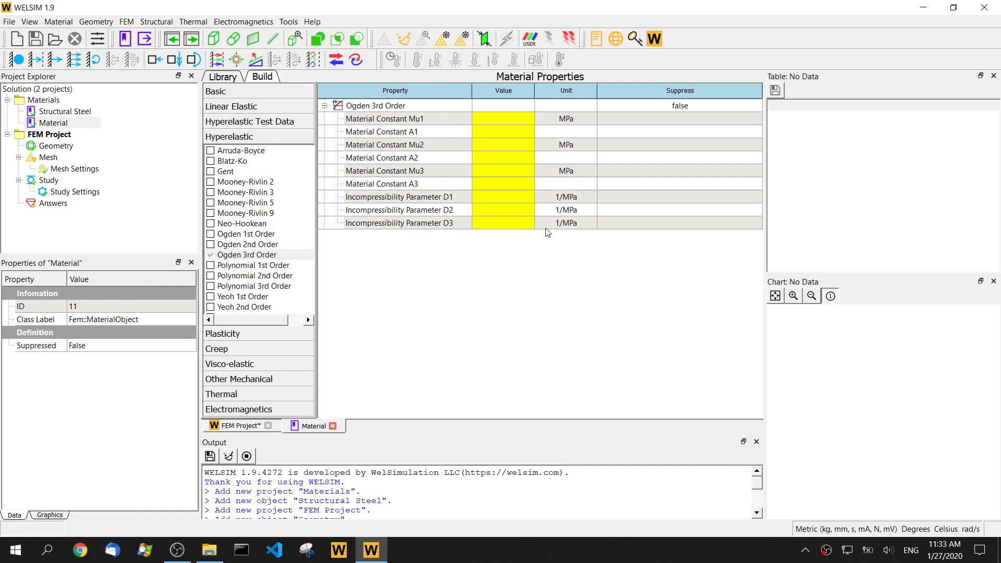
double_click(491, 118)
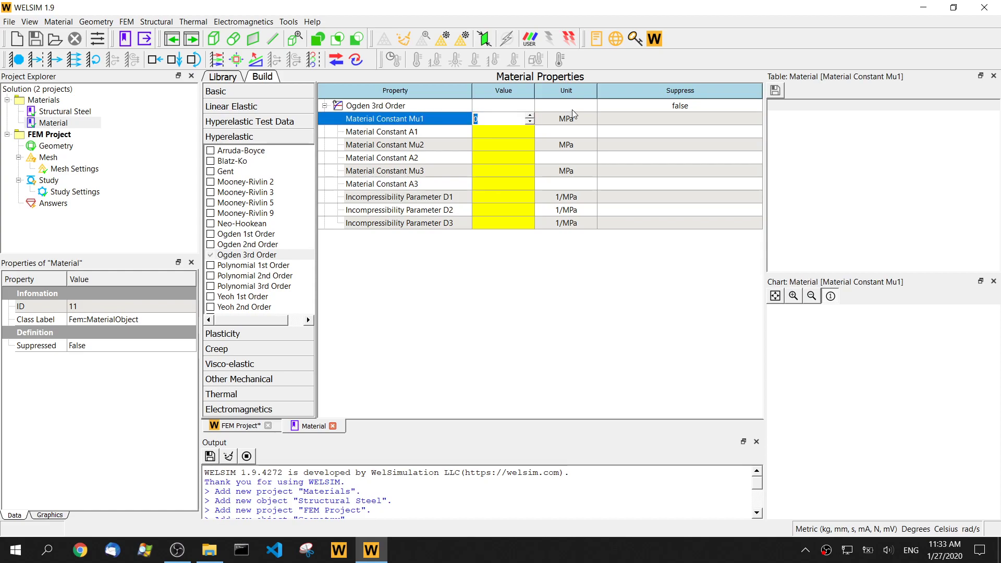
type("0.69")
left_click(518, 133)
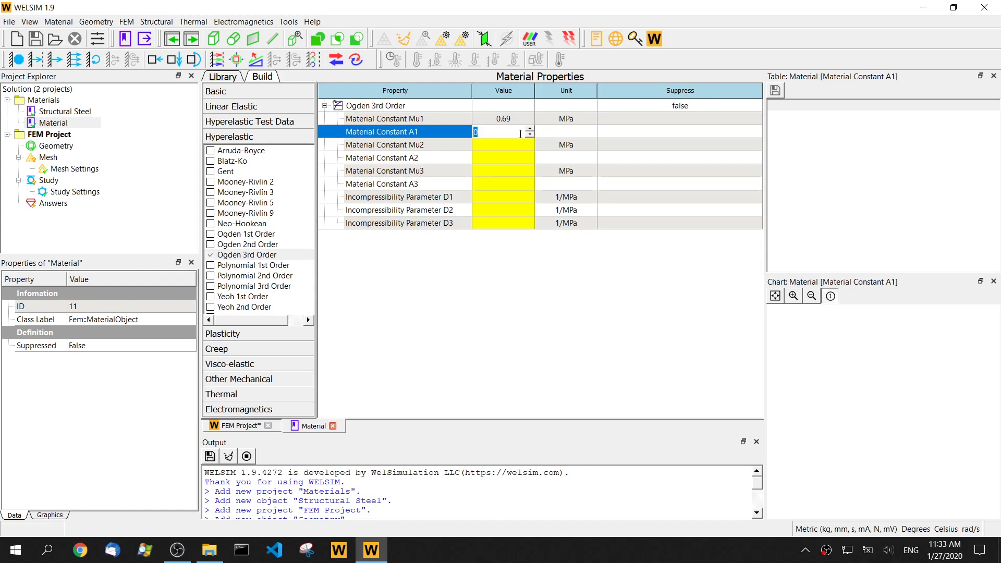
type("1.3")
left_click(513, 144)
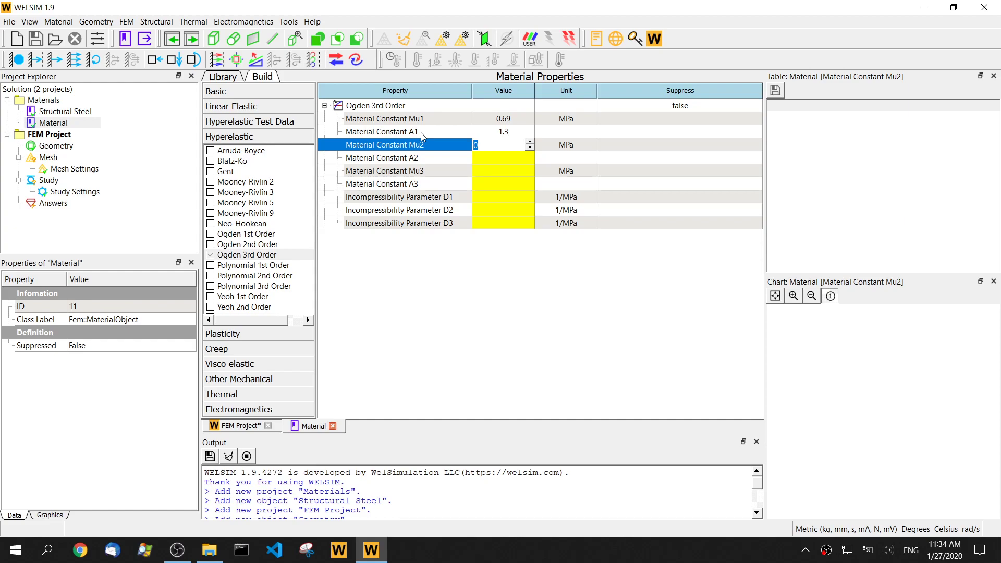
Enter Mu2 = 0.01 MPa, A2 = 4 and Mu3 = -0.0122 MPa in the Ogden table
left_click(501, 120)
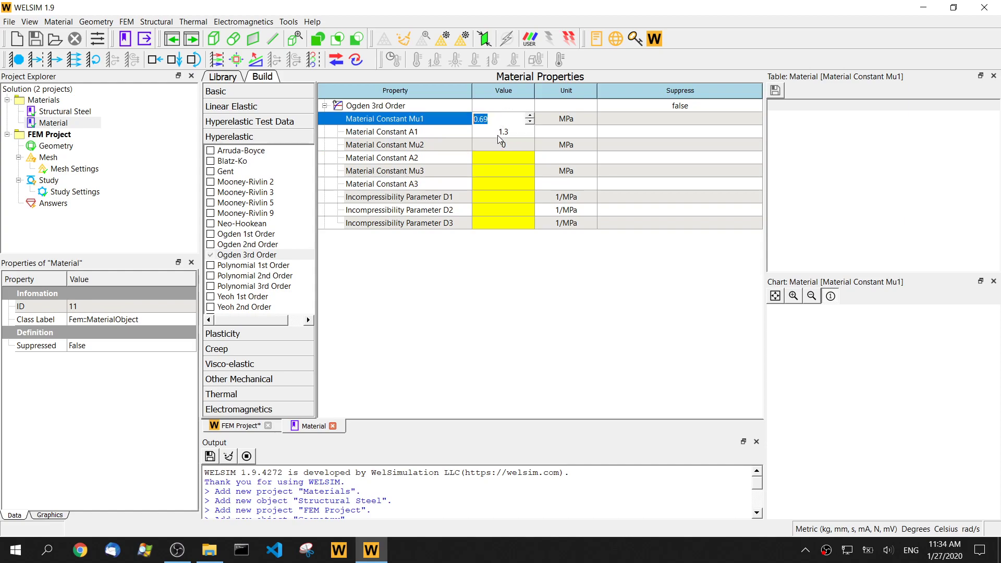
left_click(498, 132)
left_click(501, 120)
left_click(504, 146)
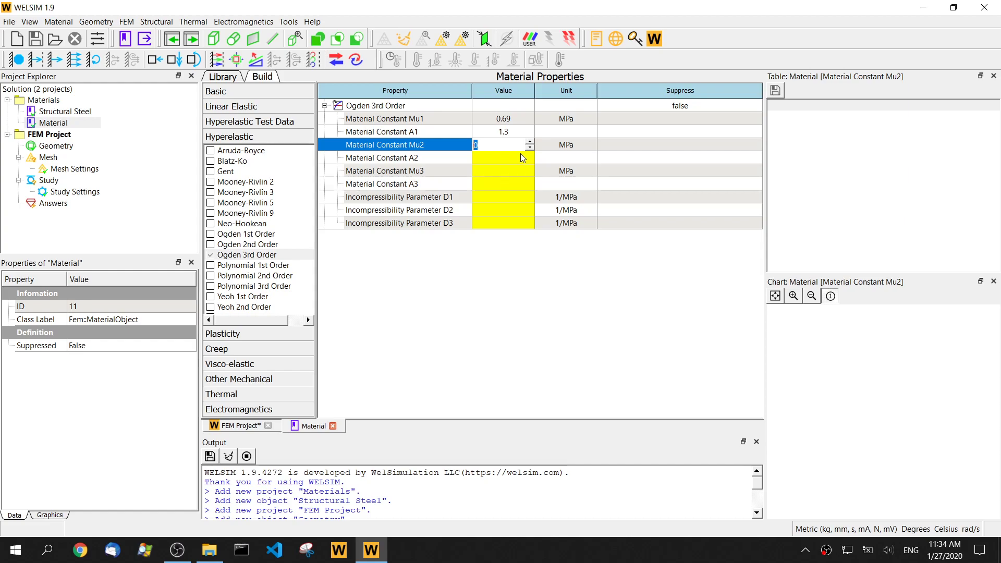
type("0.01")
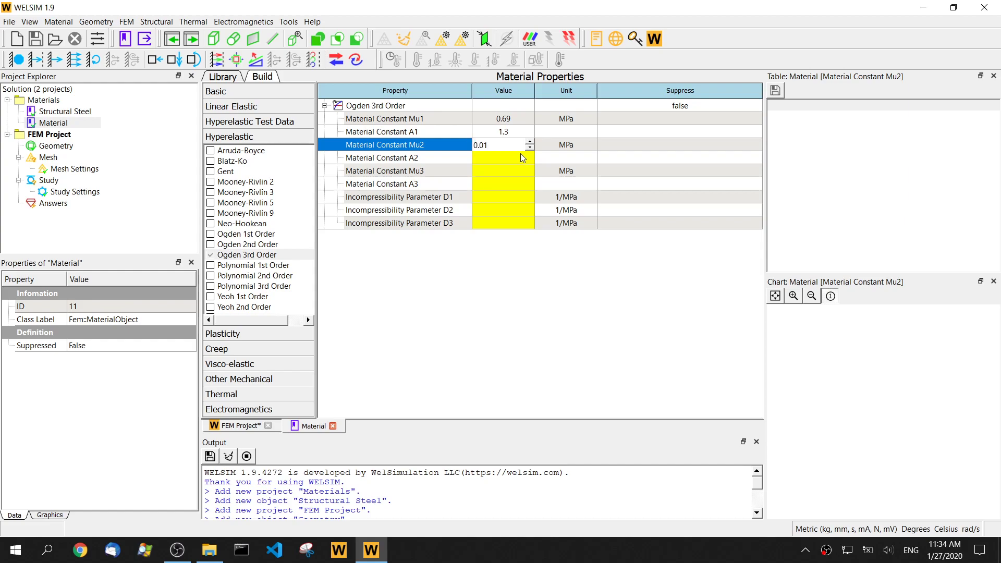
left_click(518, 158)
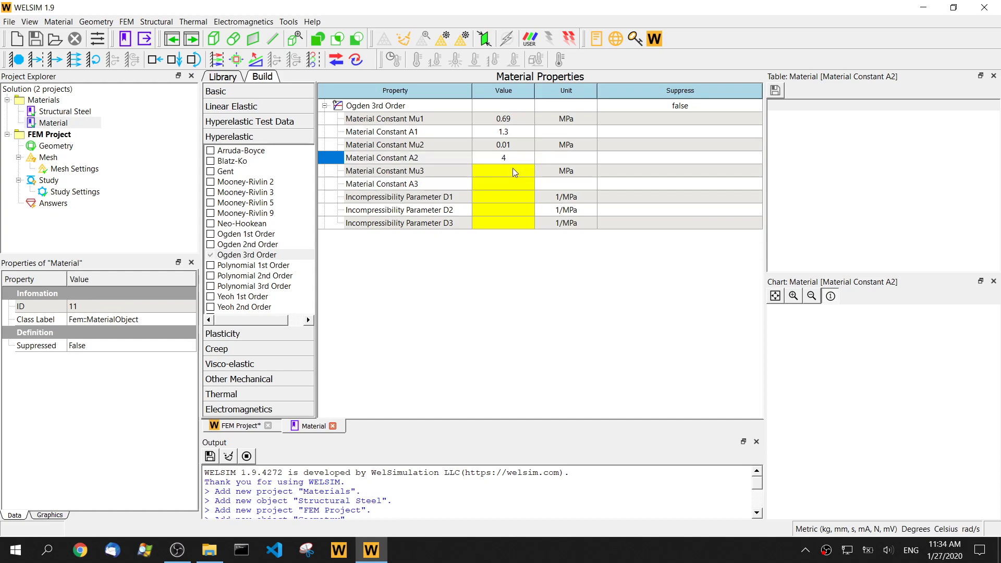
left_click(513, 170)
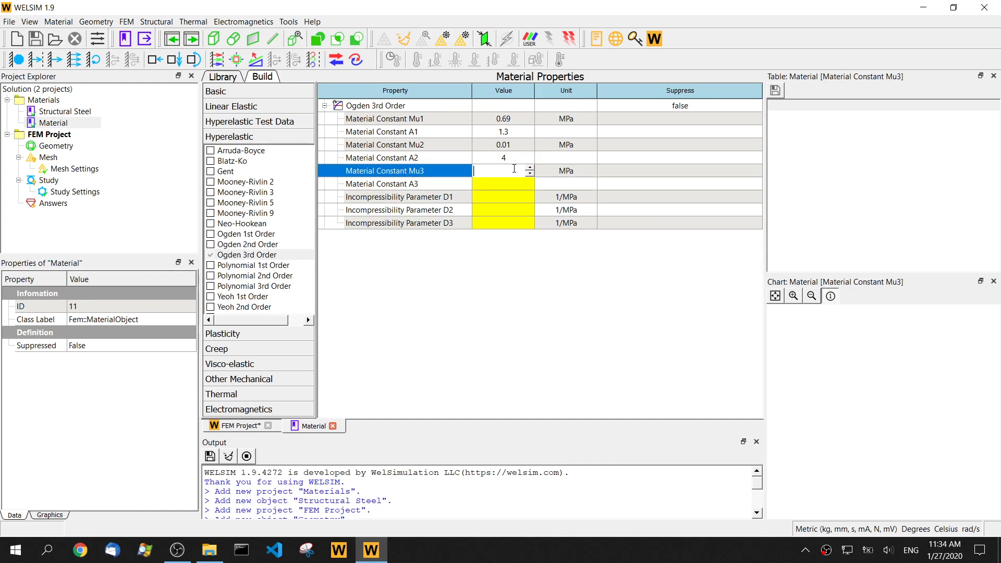
type("-0.0122")
left_click(503, 183)
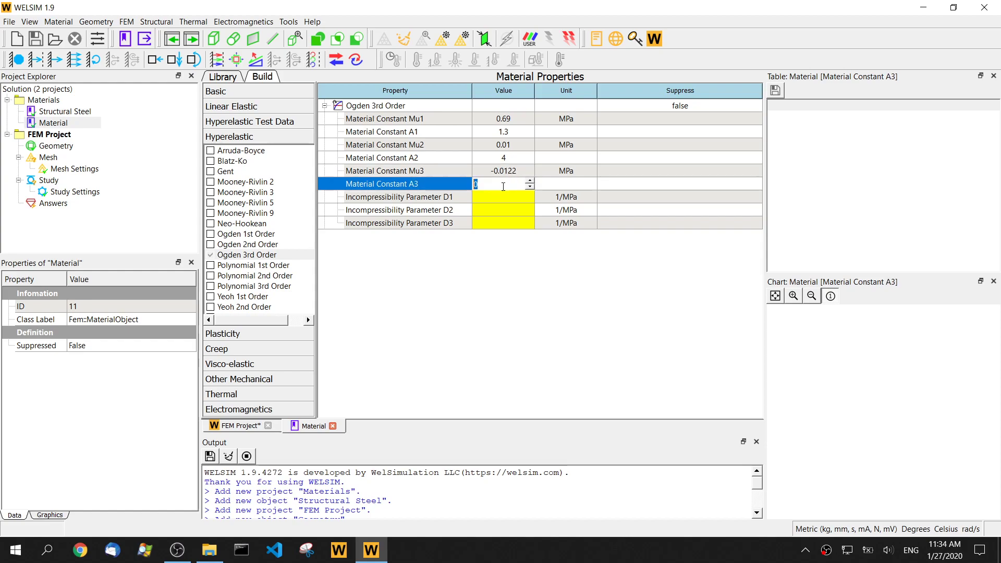
Enter A3 = -2 and set D1, D2 and D3 to 0.1 1/MPa each
type("-2")
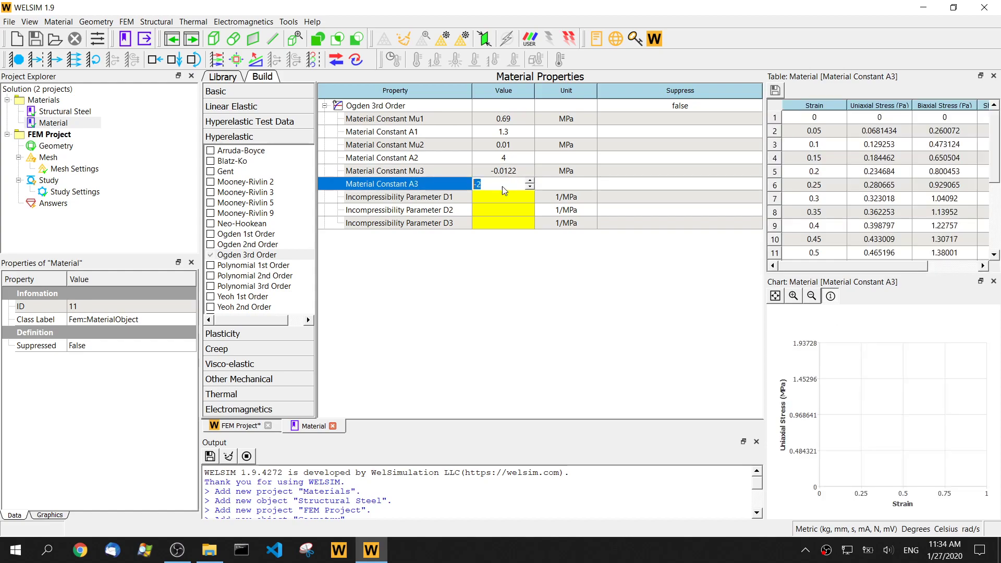
left_click(516, 197)
type("-2")
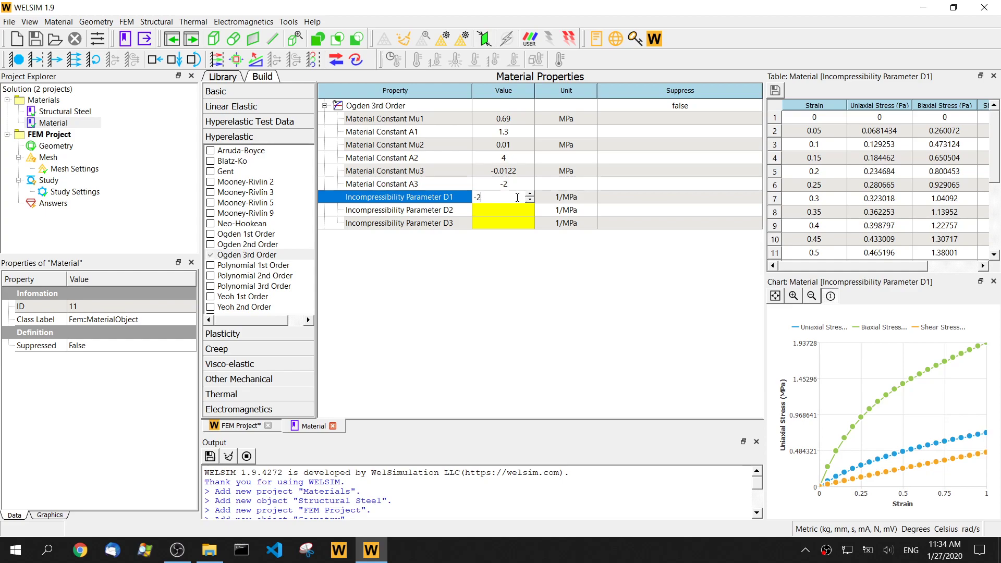
type("0.1")
key("Home")
key("Delete")
left_click(528, 211)
type("0.1")
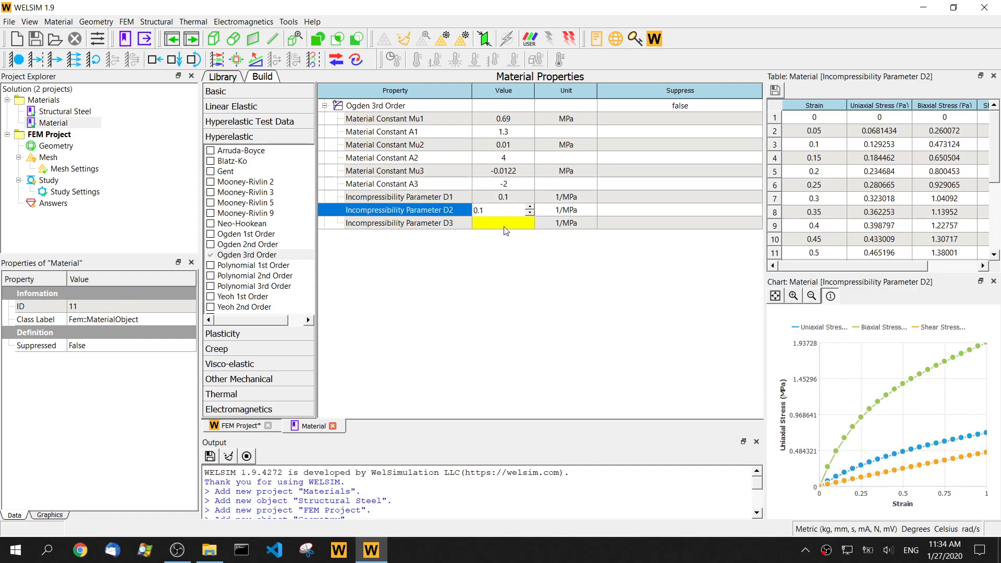
left_click(504, 223)
type("0.1")
key("Return")
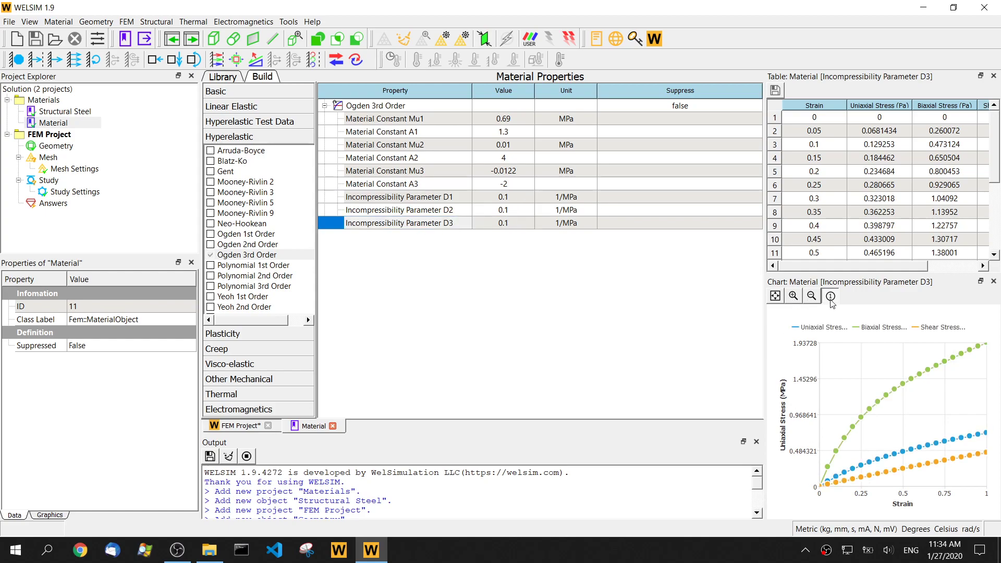
Close the material editor and rename the material Ogden3rd
left_click(332, 426)
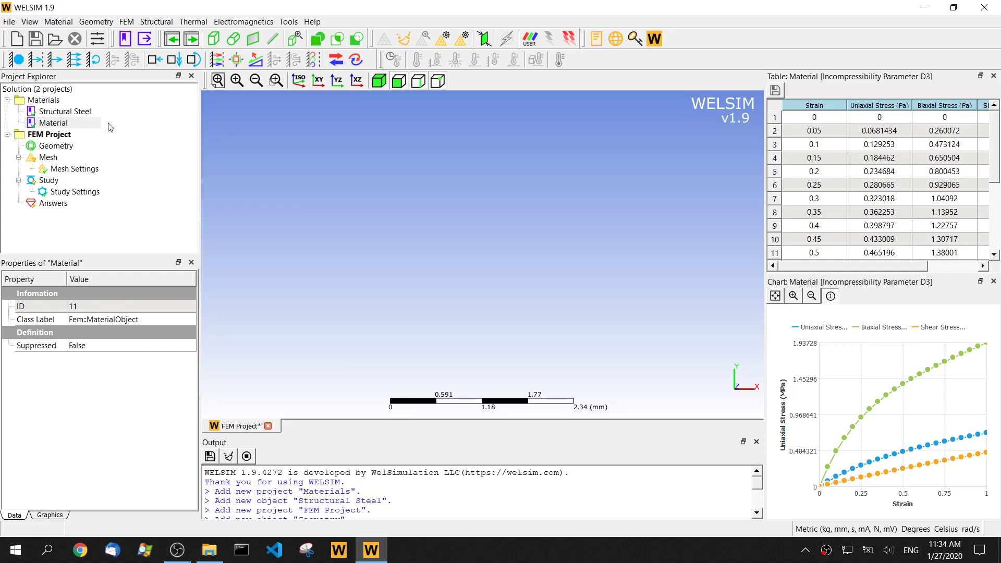
left_click(86, 128)
left_click(86, 128)
type("Ogden3rd")
key("Return")
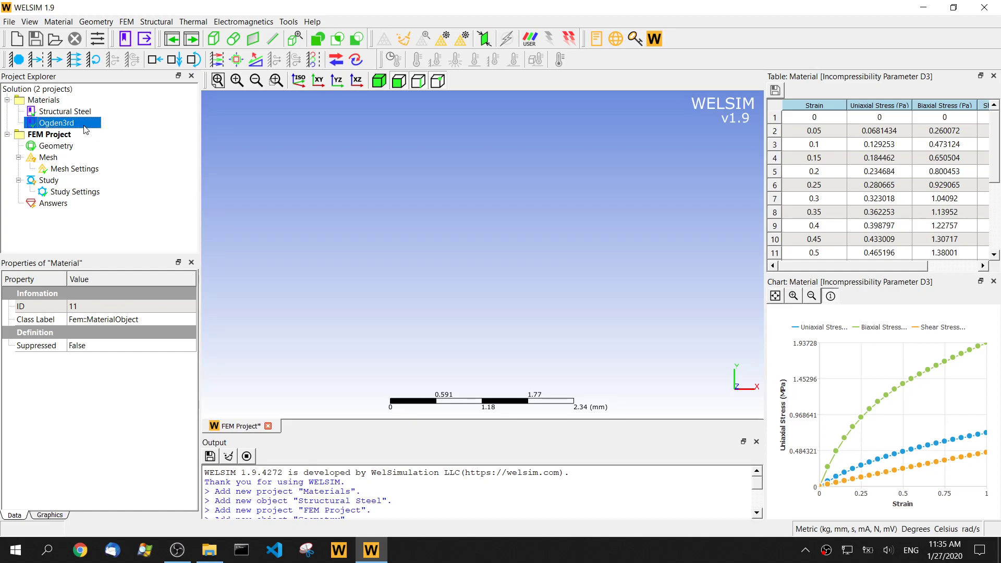
Import rubber2_blade.step from the executable19 folder and orient the blade
left_click(174, 39)
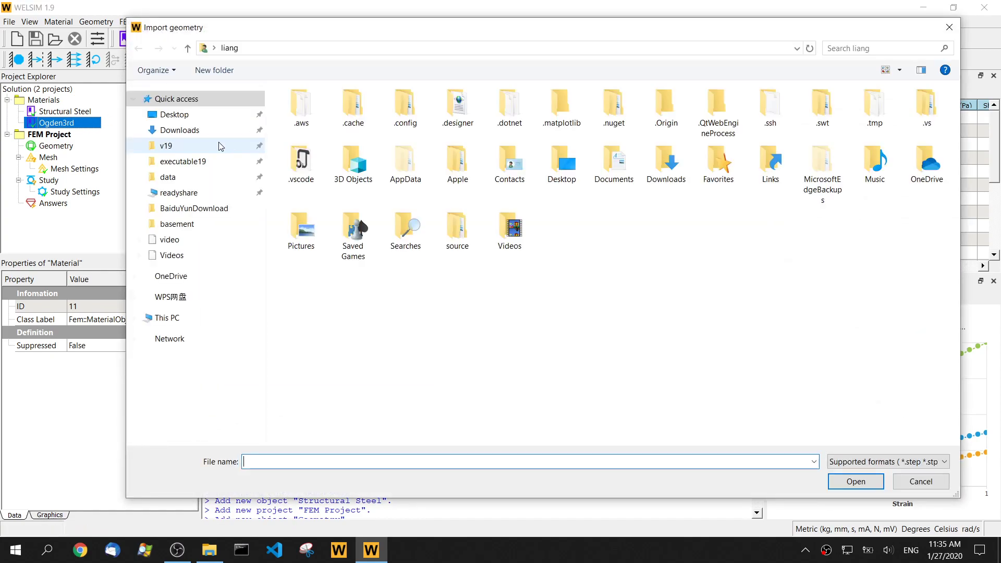
left_click(218, 120)
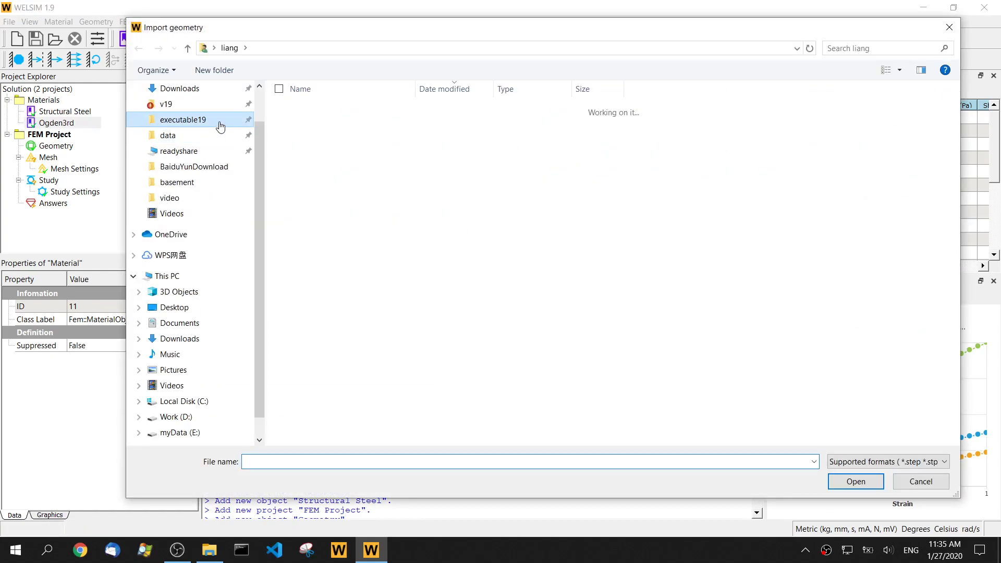
double_click(318, 119)
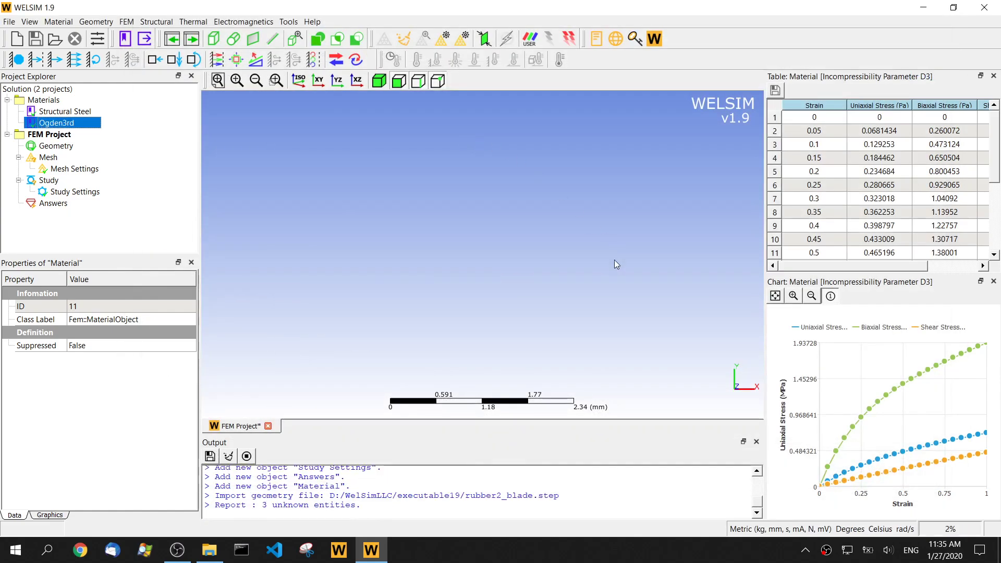
left_click_drag(503, 328, 434, 257)
left_click_drag(427, 176, 458, 174)
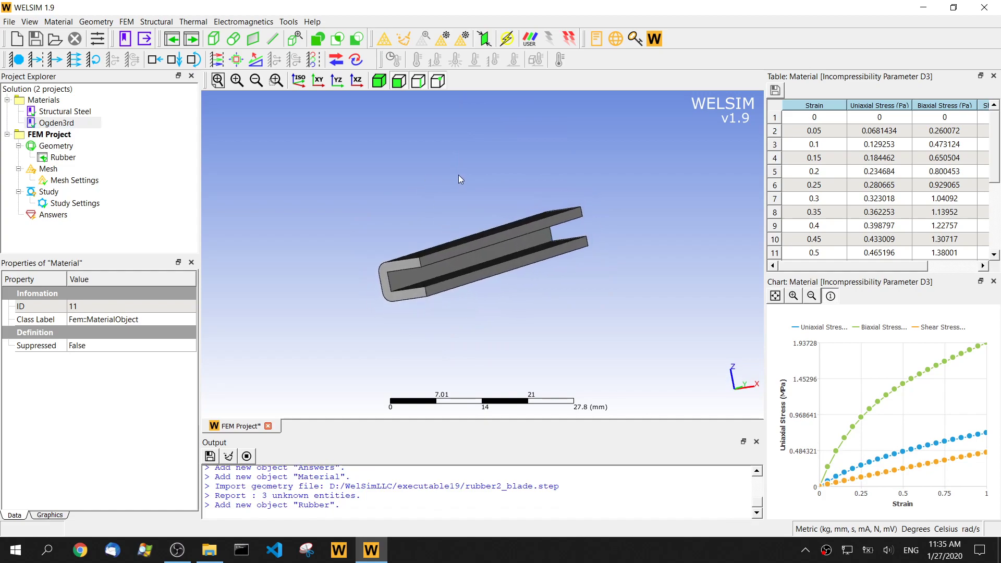
left_click_drag(549, 314, 615, 221)
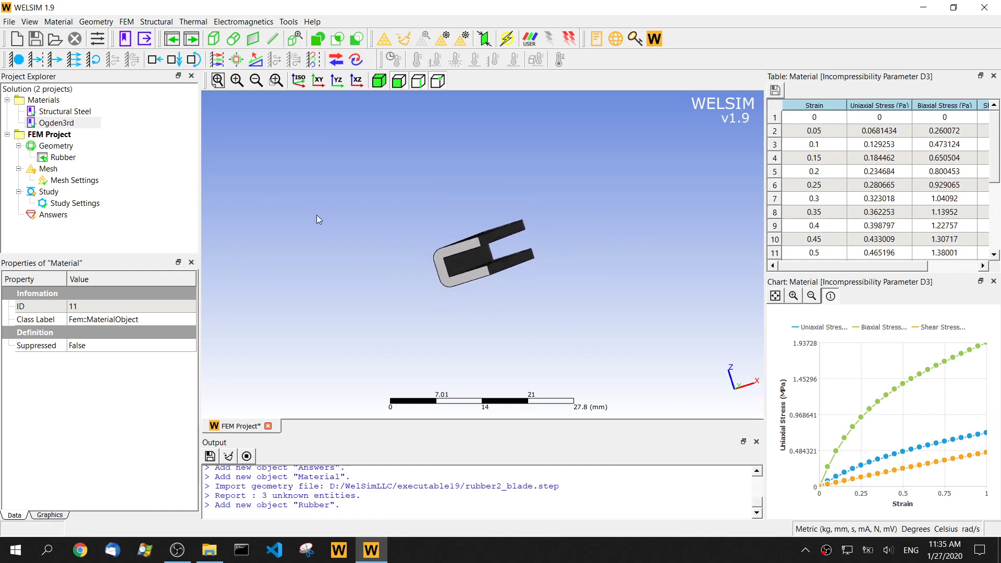
Assign the Ogden3rd material to the Rubber part
left_click(63, 157)
left_click(110, 397)
left_click(110, 397)
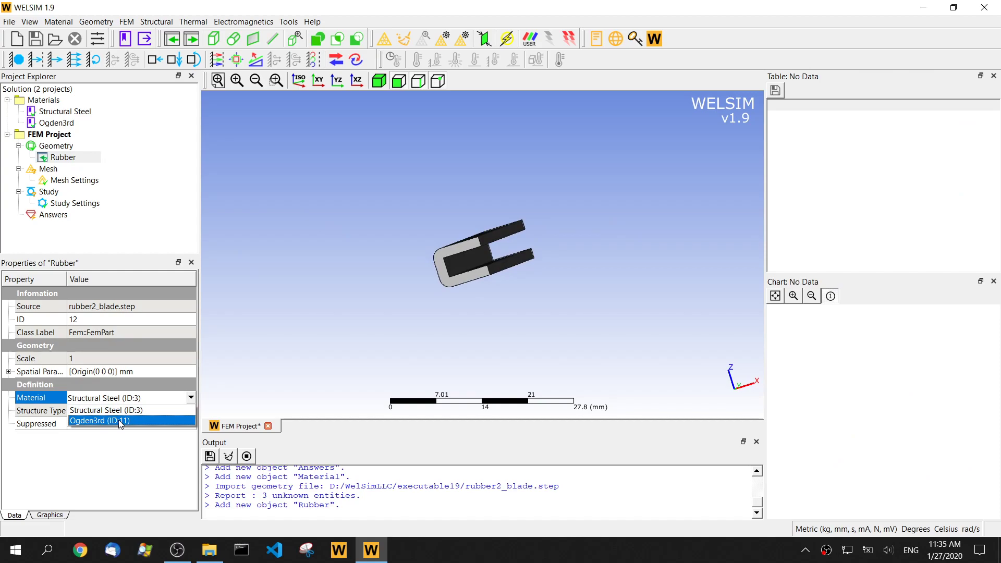
left_click(120, 420)
mouse_move(315, 293)
left_mouse_down()
mouse_move(391, 239)
mouse_move(302, 279)
left_mouse_up()
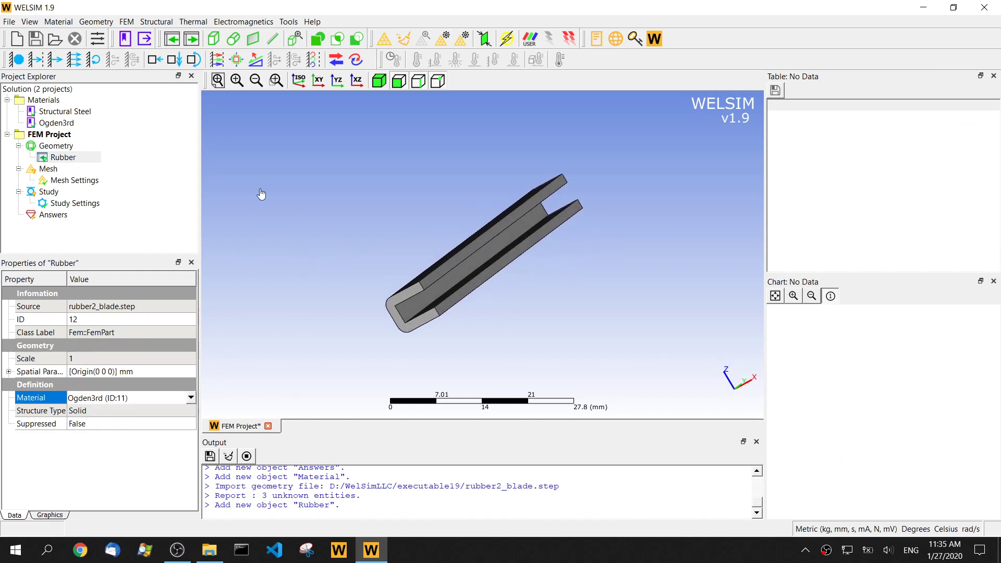
Mesh the blade and check the 4331 nodes and 14677 elements in Mesh properties
left_click(384, 39)
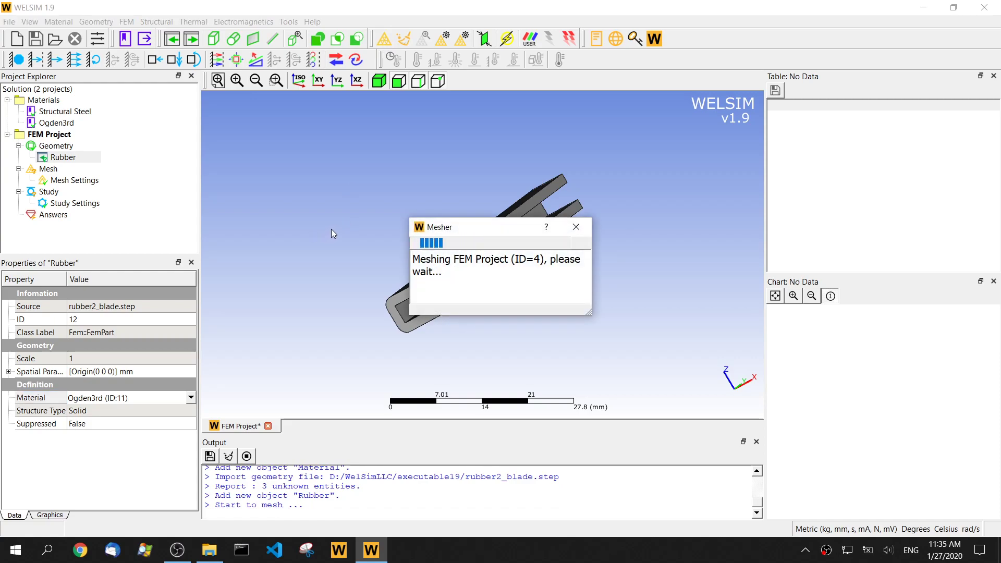
left_click(56, 192)
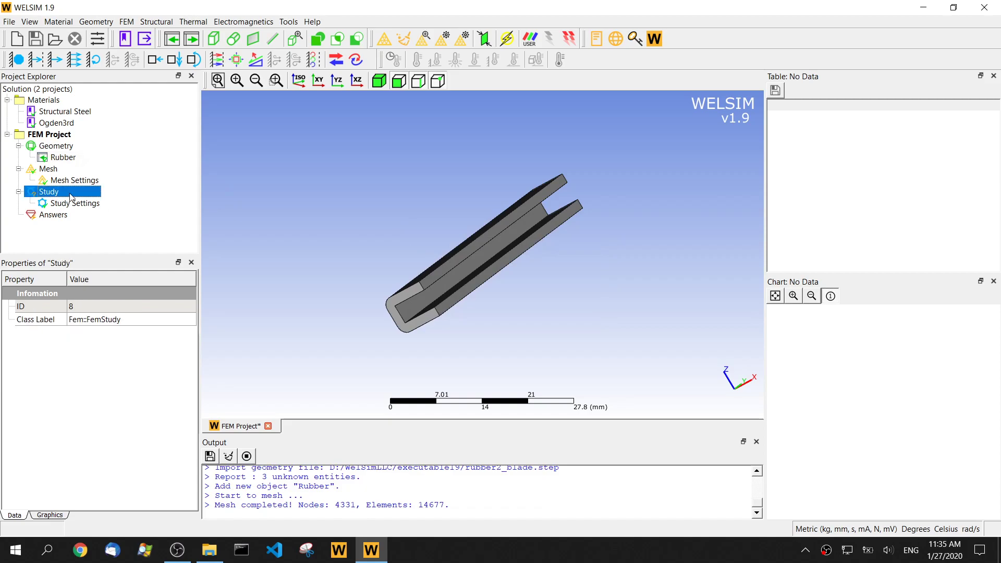
left_click(59, 177)
left_click(58, 170)
left_click_drag(307, 230, 334, 234)
left_click_drag(67, 279, 111, 279)
Add Constraint and Pressure conditions and pick the blade's end faces for the constraint
left_click(18, 59)
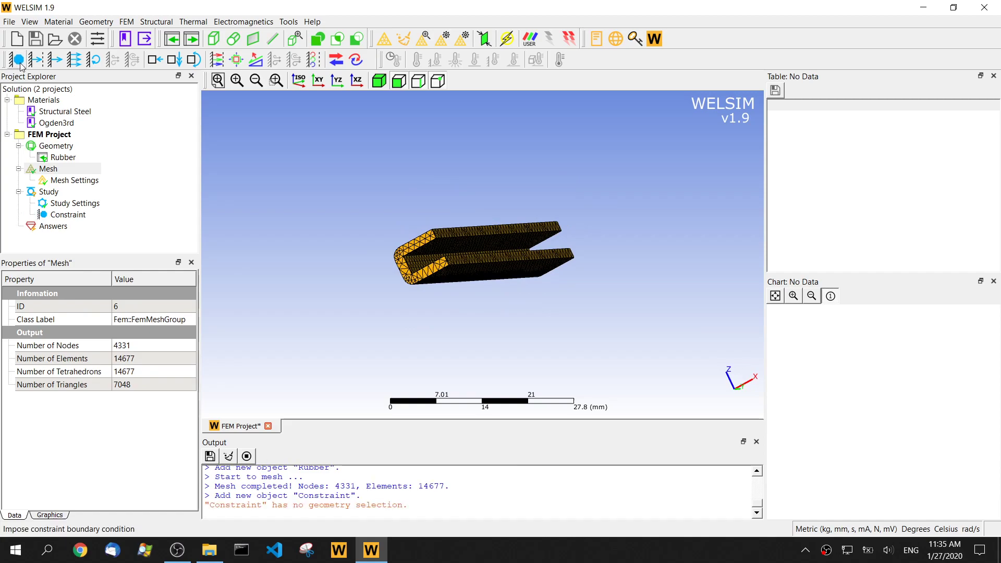
left_click(74, 59)
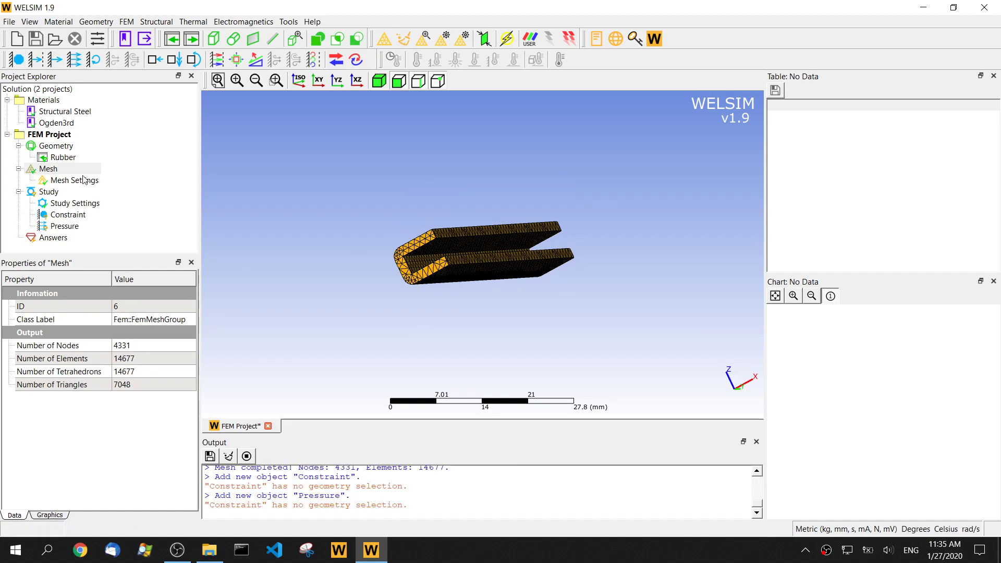
left_click(68, 214)
left_click(418, 252)
left_click_drag(688, 229, 469, 257)
left_click(568, 238)
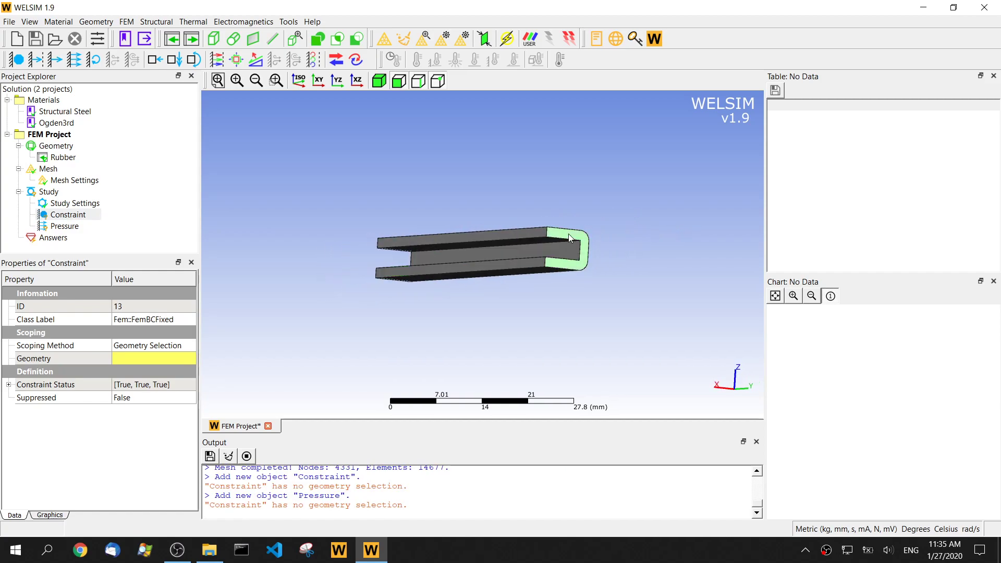
left_click_drag(353, 327, 355, 292)
Fix the two end faces and assign the long flat face to the pressure load
left_click(125, 359)
left_click(125, 360)
left_click(64, 225)
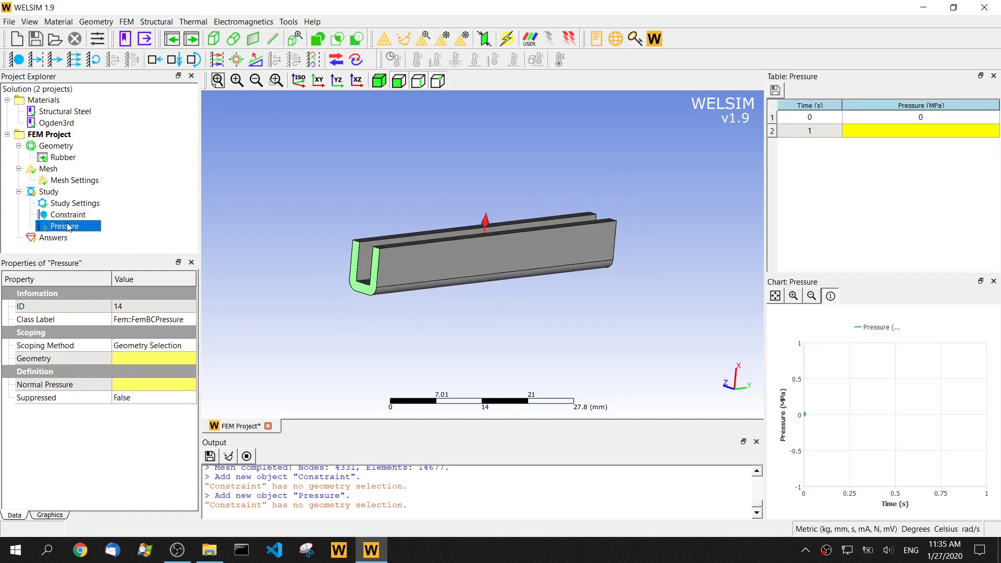
left_click_drag(271, 280, 450, 289)
left_click_drag(386, 339, 459, 256)
left_click(143, 361)
left_click(128, 360)
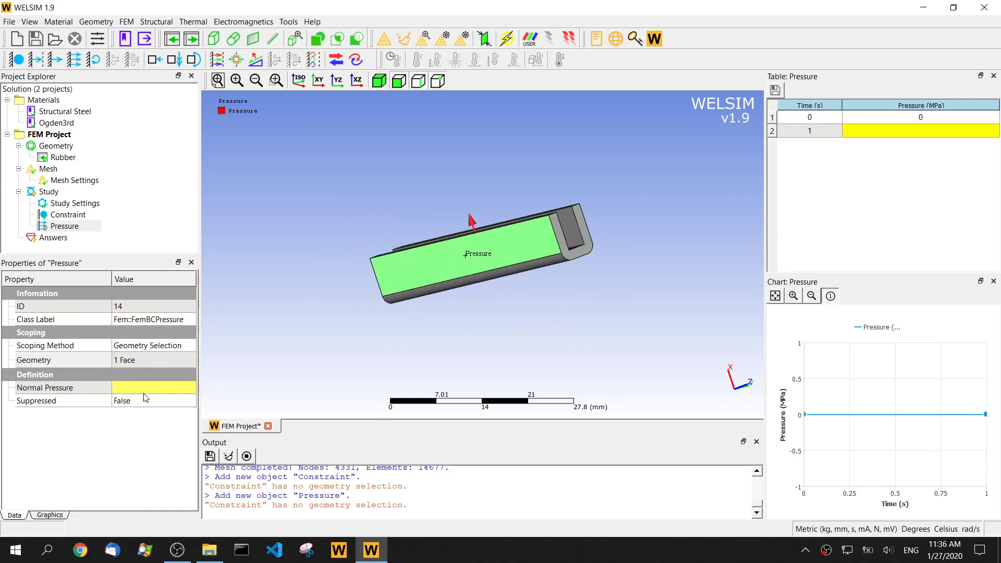
Set the normal pressure on the flat face to 0.005 MPa
left_click(172, 388)
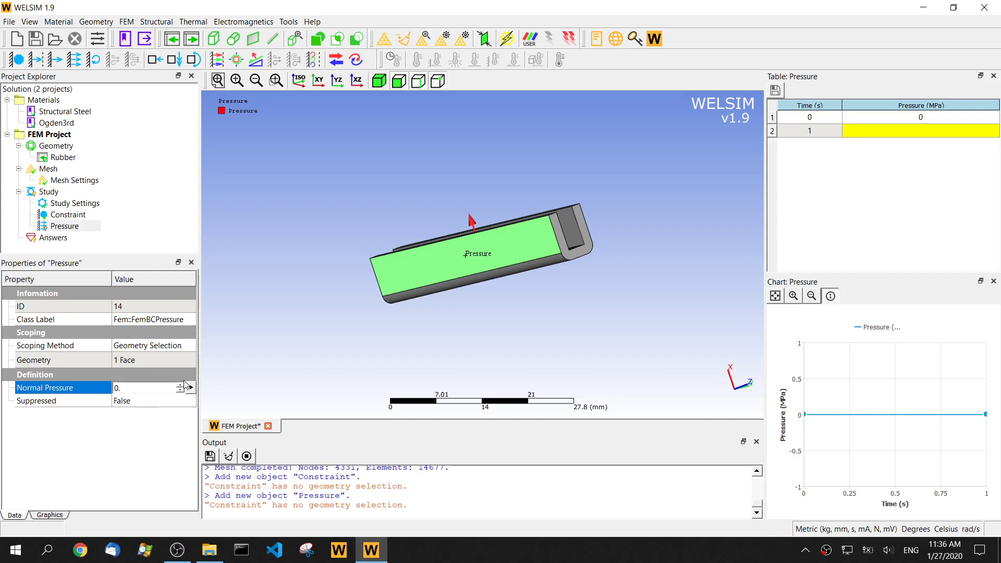
type("0.005")
key("Return")
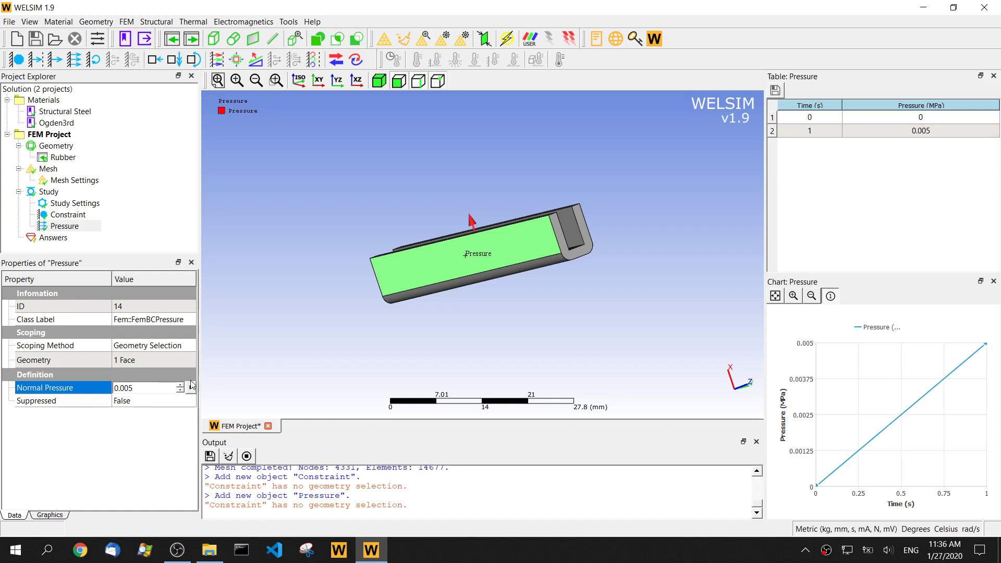
left_click(91, 231)
Set the study's Number of Substeps to 10 in Study Settings
left_click(69, 203)
left_click(150, 411)
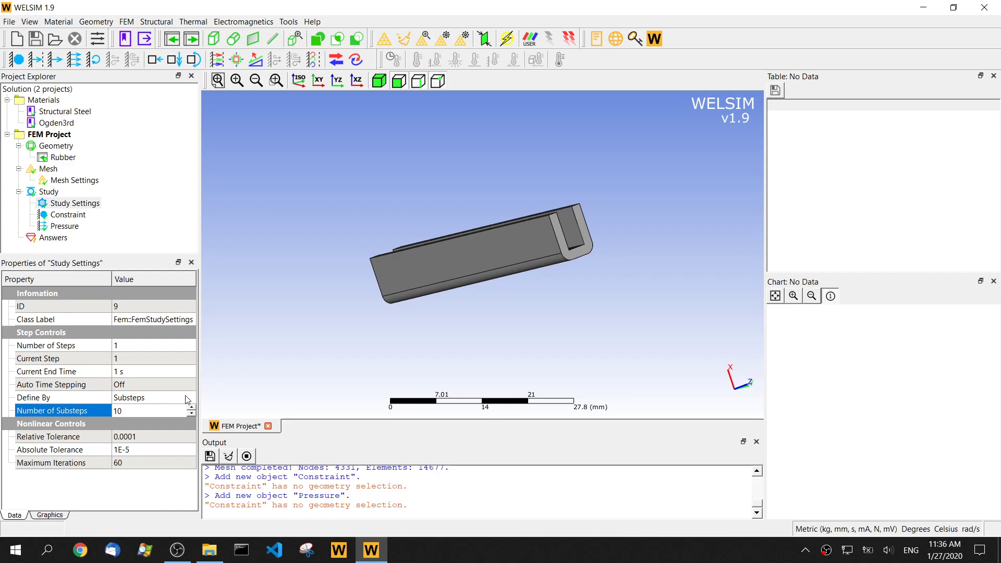
left_click_drag(580, 183, 368, 214)
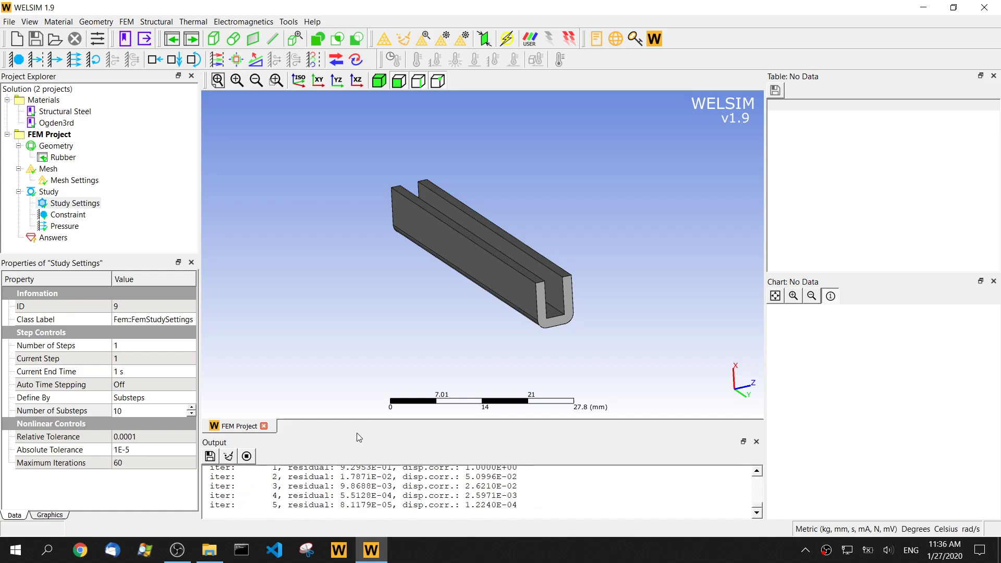
Enlarge the Output panel and let the nonlinear solve finish, reporting a total time of 53.73 seconds
left_click_drag(357, 436, 360, 361)
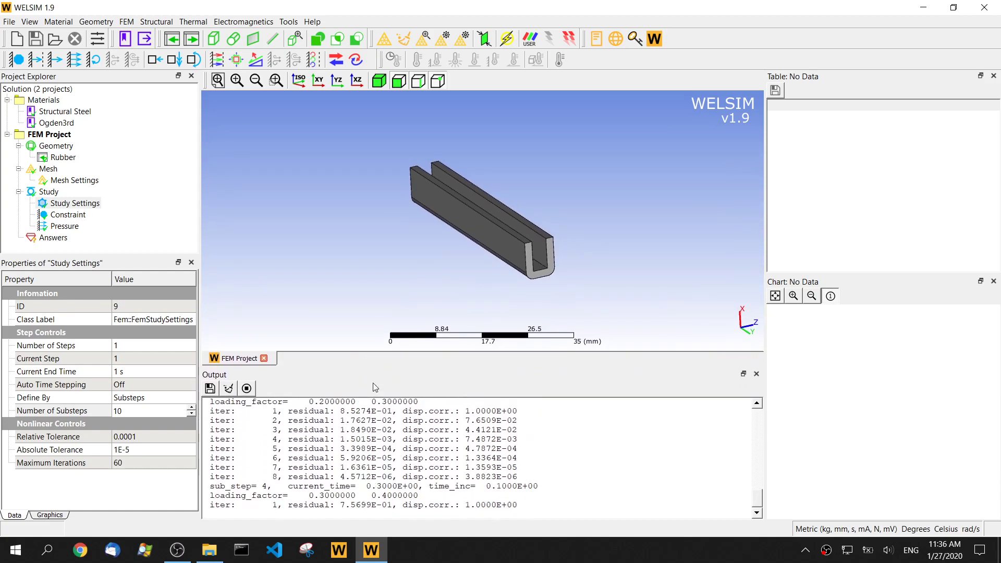
left_click_drag(369, 357, 369, 326)
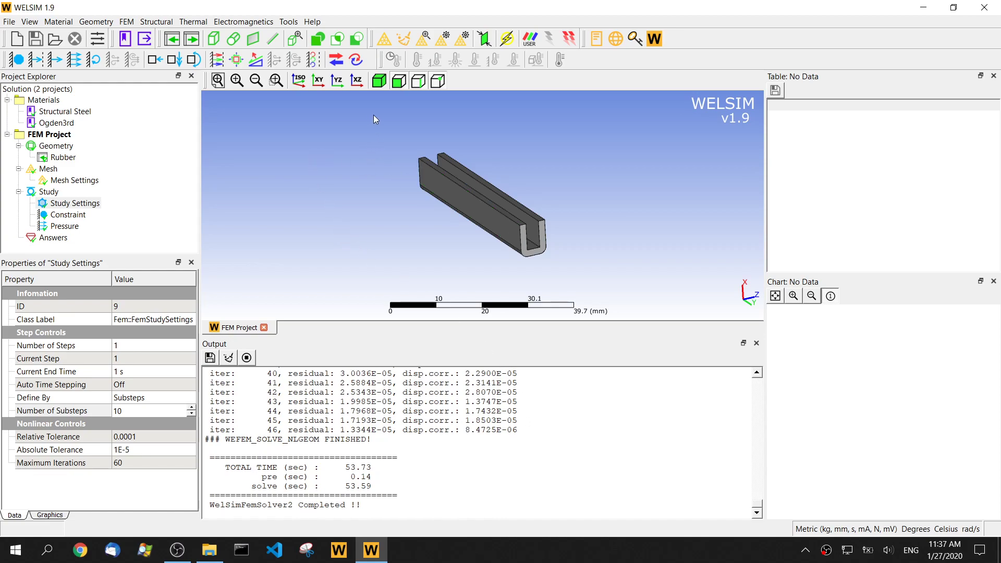
Add a Deformation result and a Stress result to the Answers
left_click(217, 60)
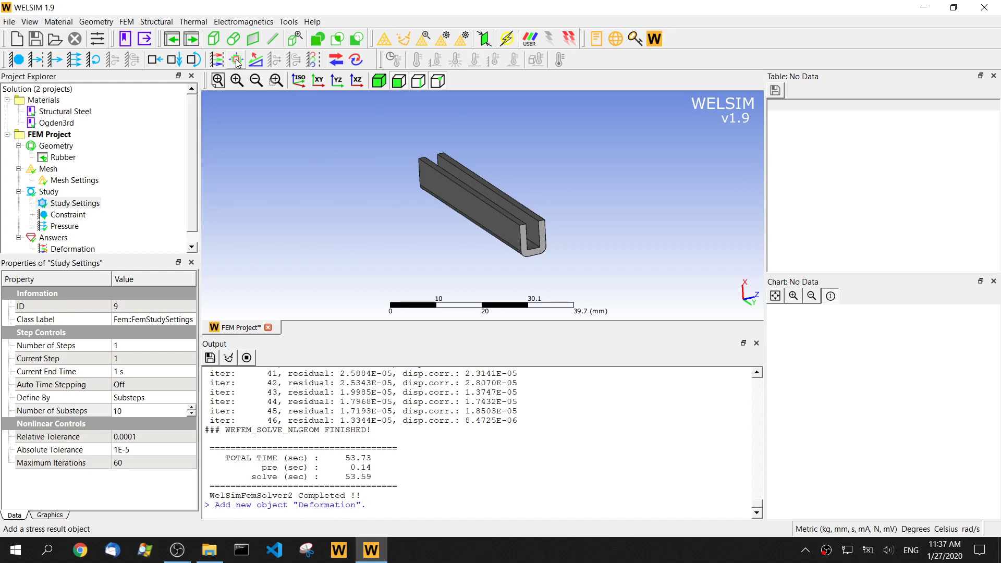
left_click(236, 60)
scroll(96, 203, "down", 1)
Set the Deformation result type to Deformation Z with Set Number 10
left_click(86, 229)
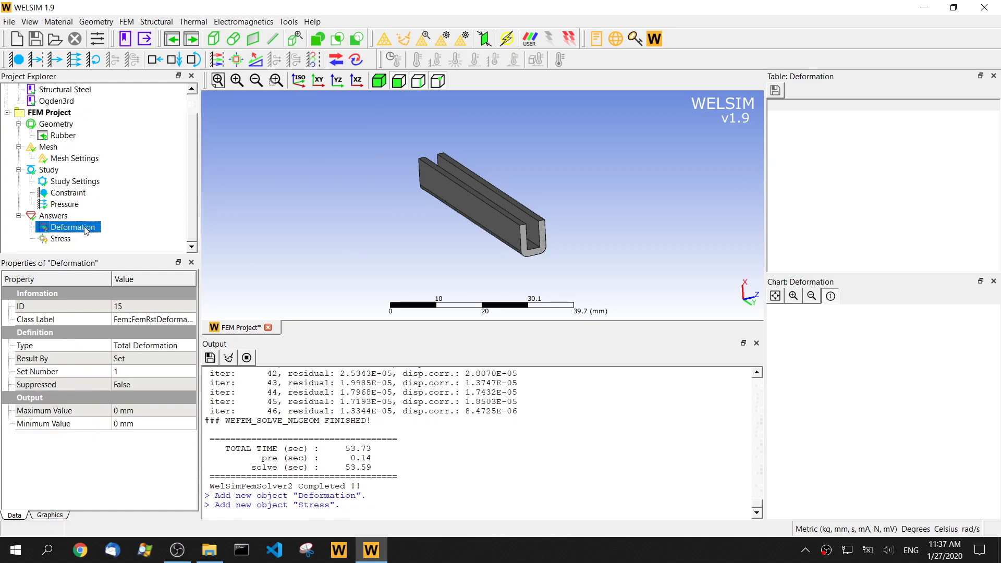
left_click(153, 351)
left_click(152, 351)
left_click(167, 381)
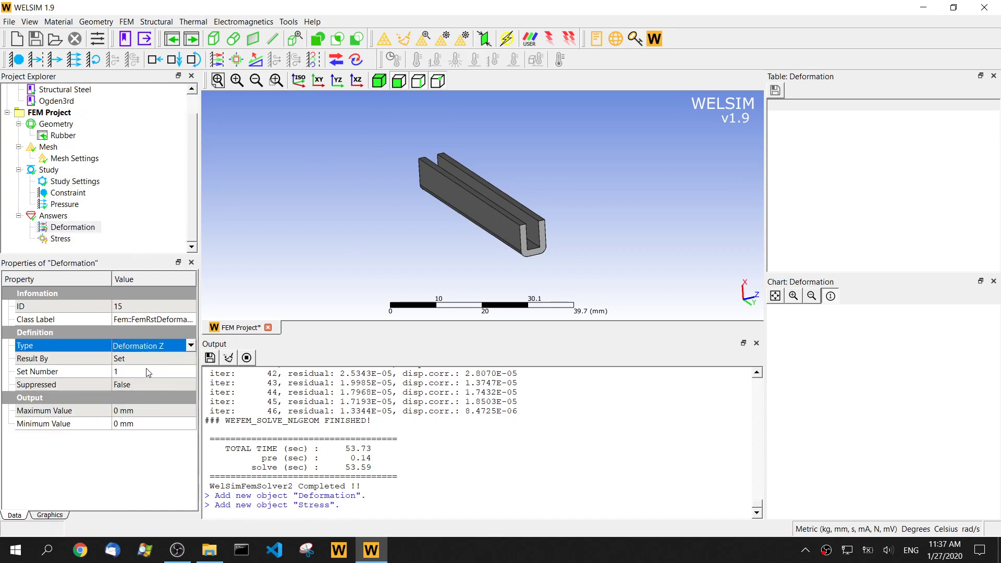
left_click(148, 371)
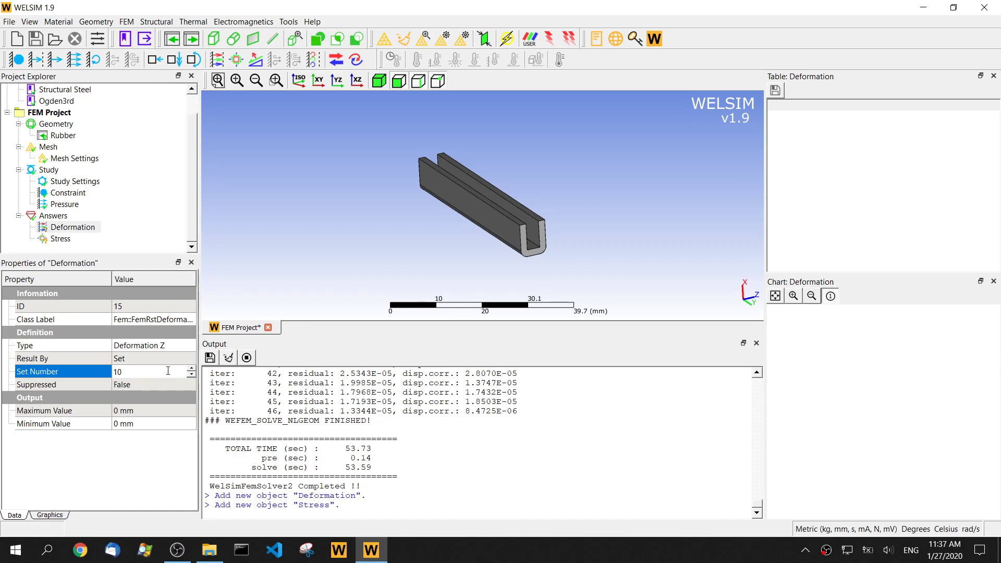
left_click(72, 230)
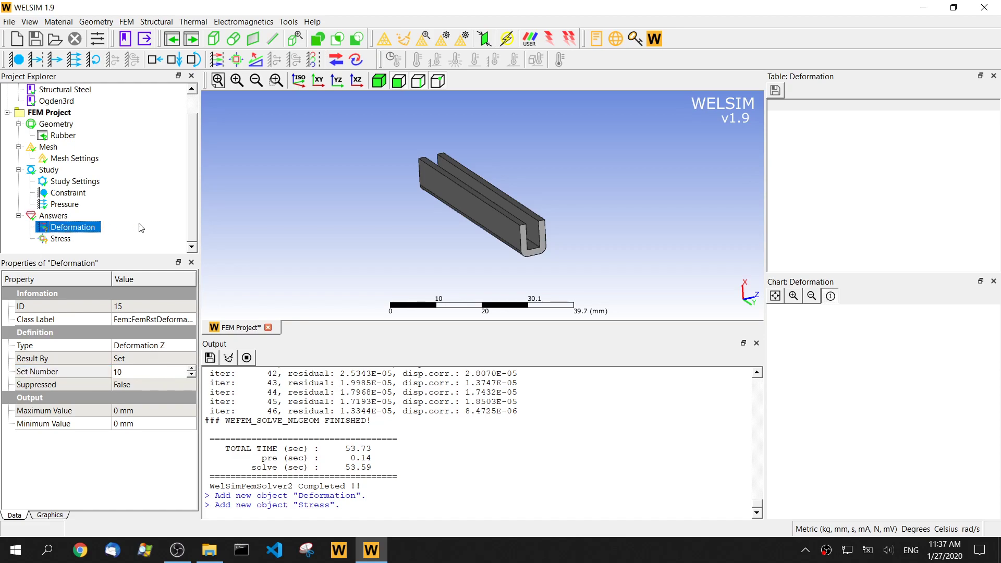
Evaluate Deformation Z and resize the results table columns to read the 5.854 mm maximum
left_click(486, 261)
left_click_drag(486, 261, 485, 232)
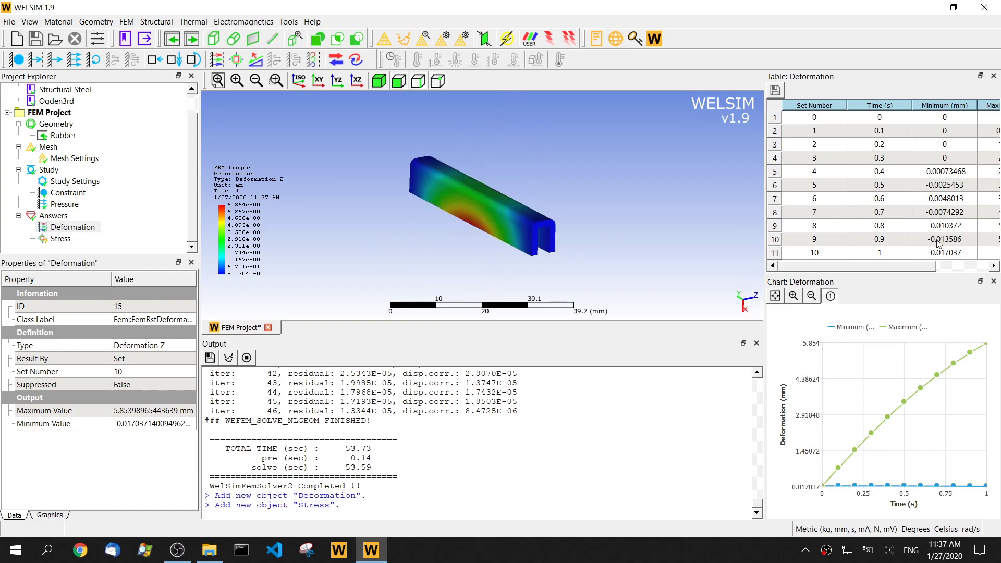
left_click_drag(847, 105, 809, 106)
left_click_drag(874, 105, 847, 105)
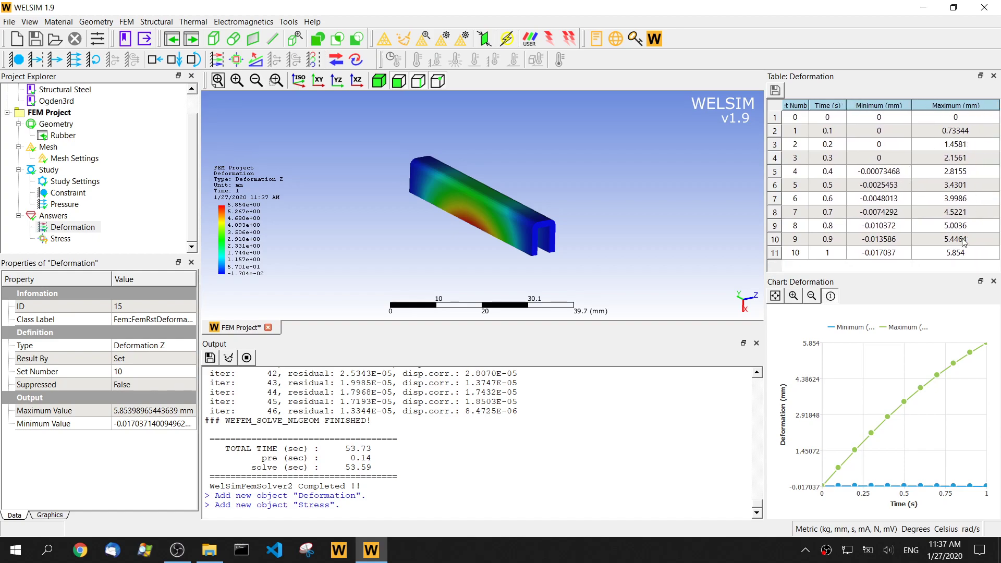
left_click(970, 255)
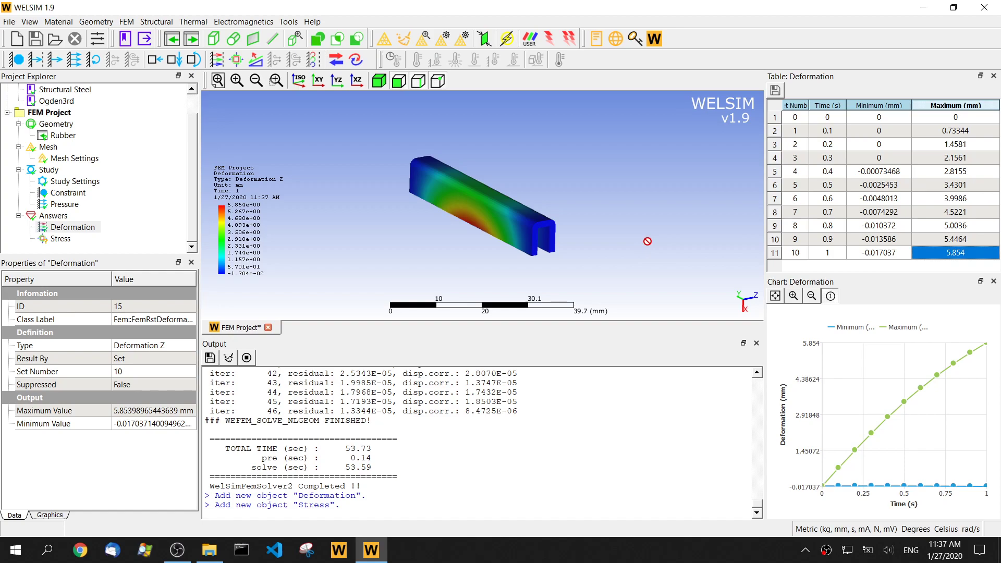
Set Show Deformation to True and rotate the bent blade for a better view
left_click(52, 515)
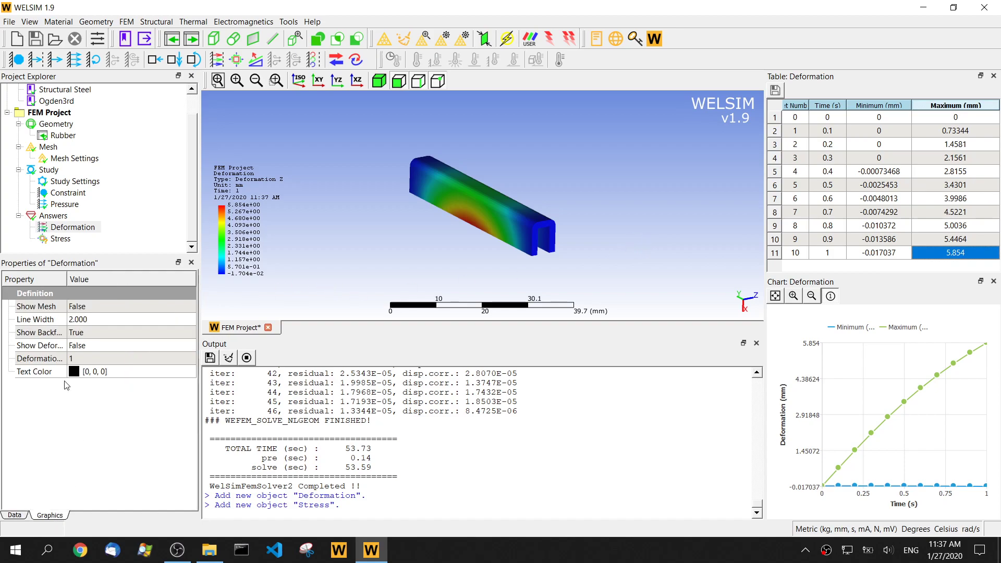
left_click(99, 344)
left_click(104, 345)
left_click(105, 373)
left_click_drag(607, 228, 427, 250)
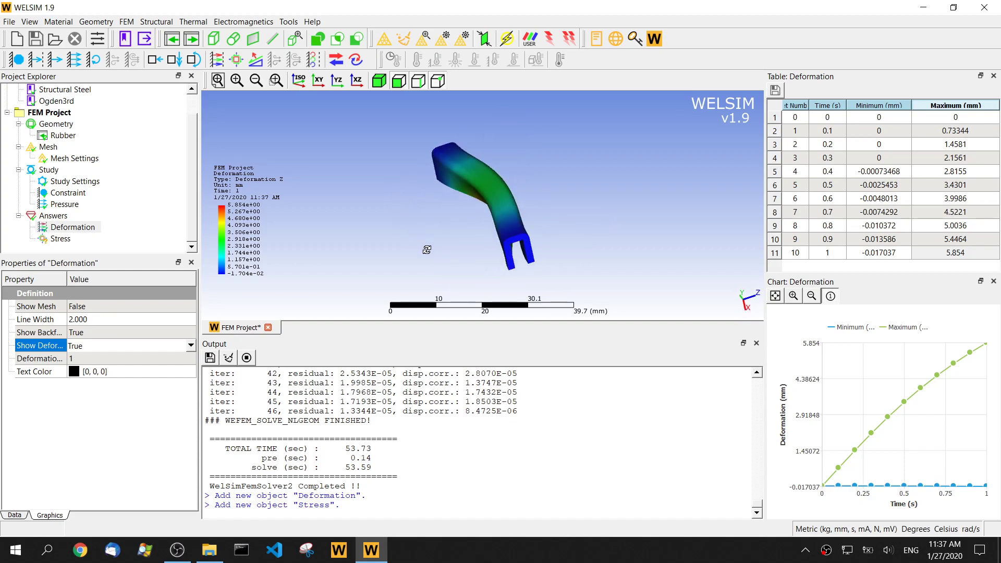
left_click(61, 239)
Evaluate von-Mises stress for set 10 (0.00232–0.1455 MPa) and rotate the blade to a side view
left_click(22, 519)
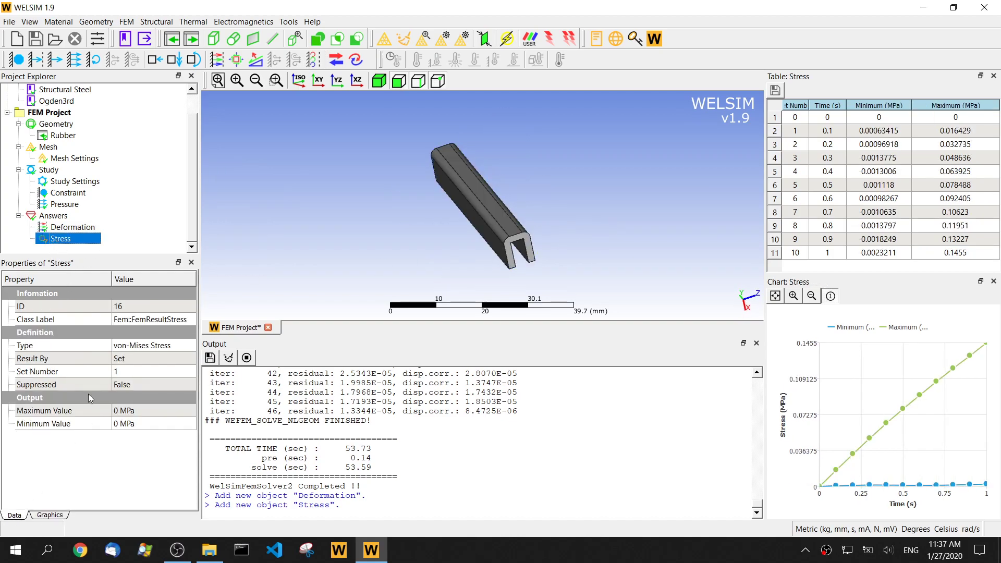
left_click(140, 372)
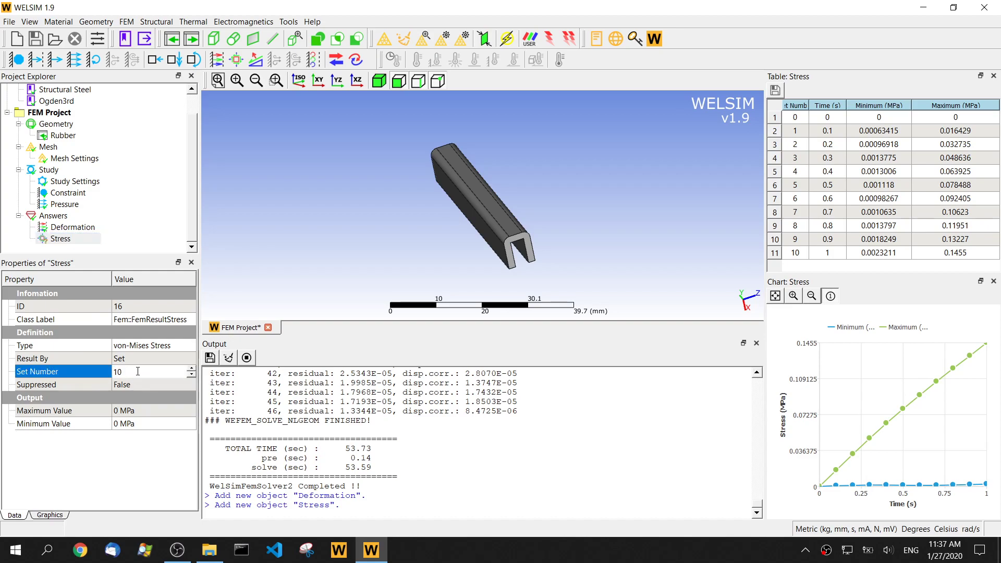
left_click(81, 240)
left_click_drag(511, 137, 386, 222)
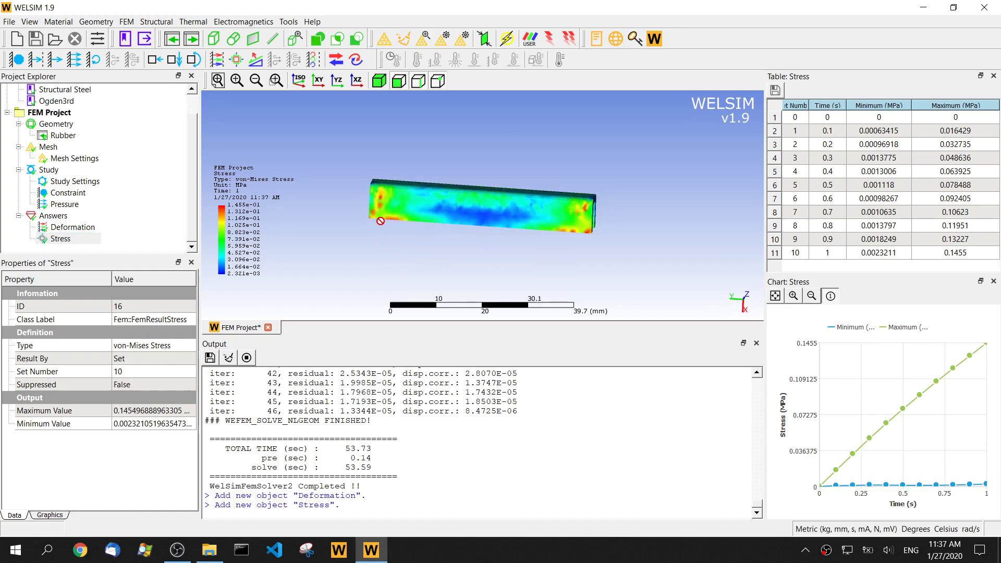
left_click_drag(503, 237, 397, 252)
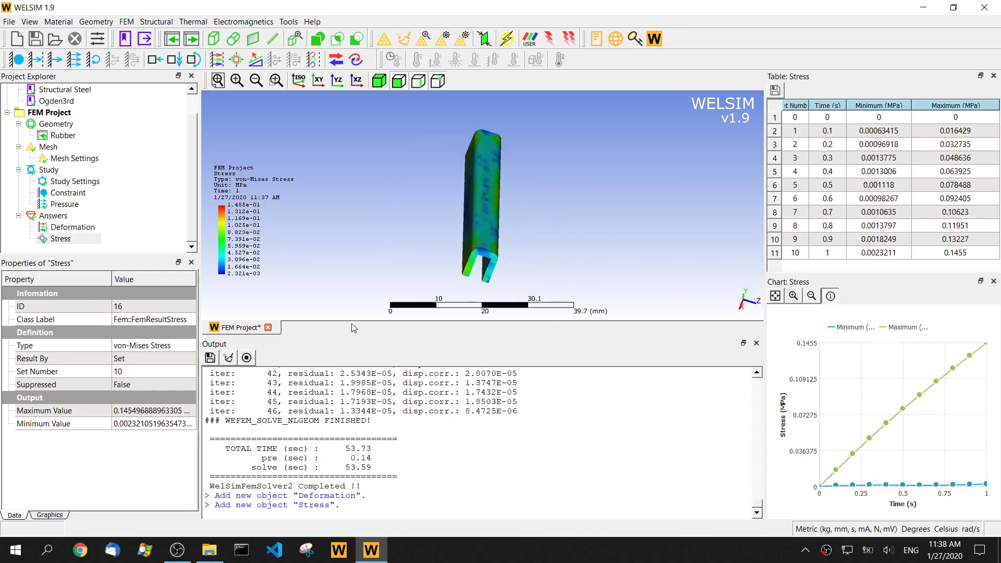
Reselect Deformation Z, redraw its minimum/maximum curves as plain lines, and widen the Value column
left_click(73, 228)
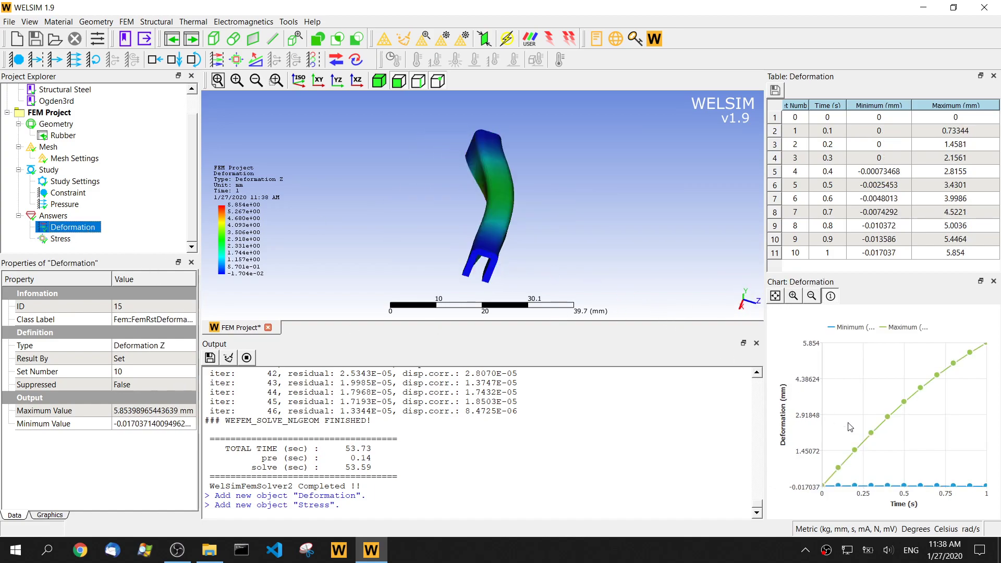
left_click(829, 296)
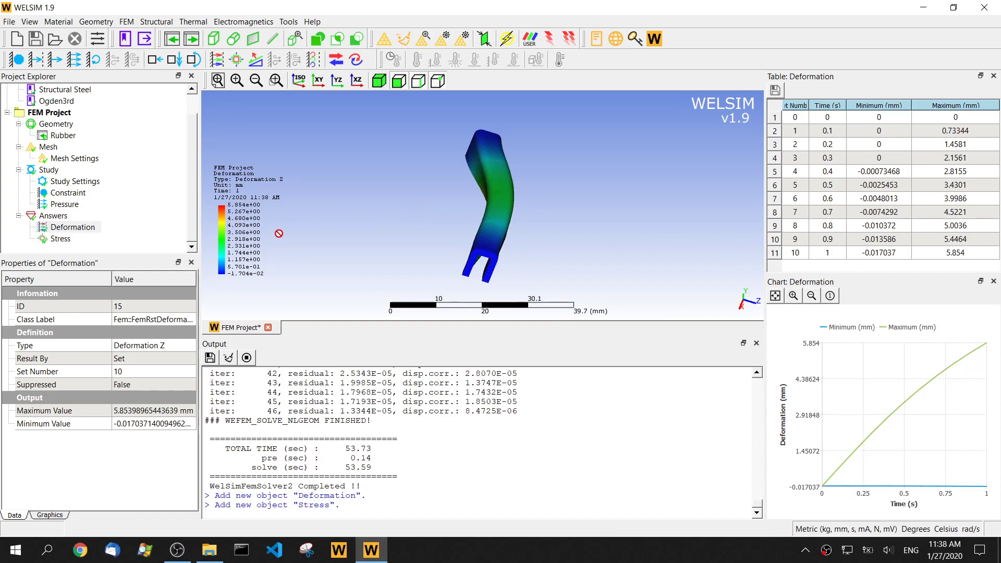
left_click_drag(112, 280, 94, 279)
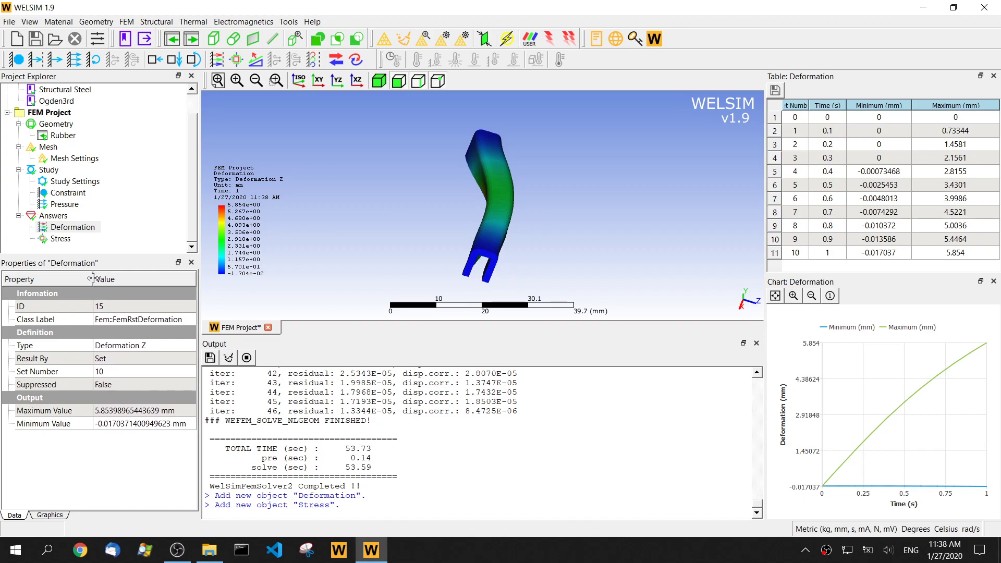